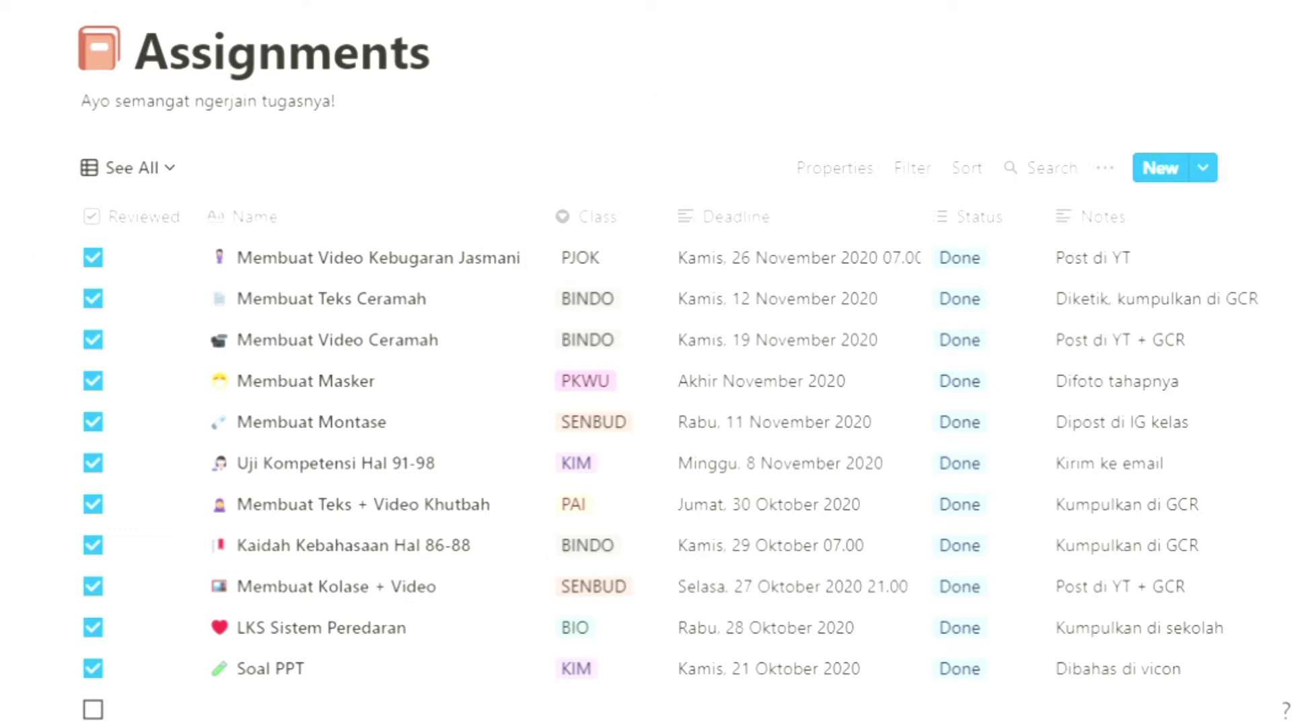
# Step: Add a new page in the sidebar and title it School Things
pyautogui.scroll(-1, 646, 404)
pyautogui.scroll(1, 646, 403)
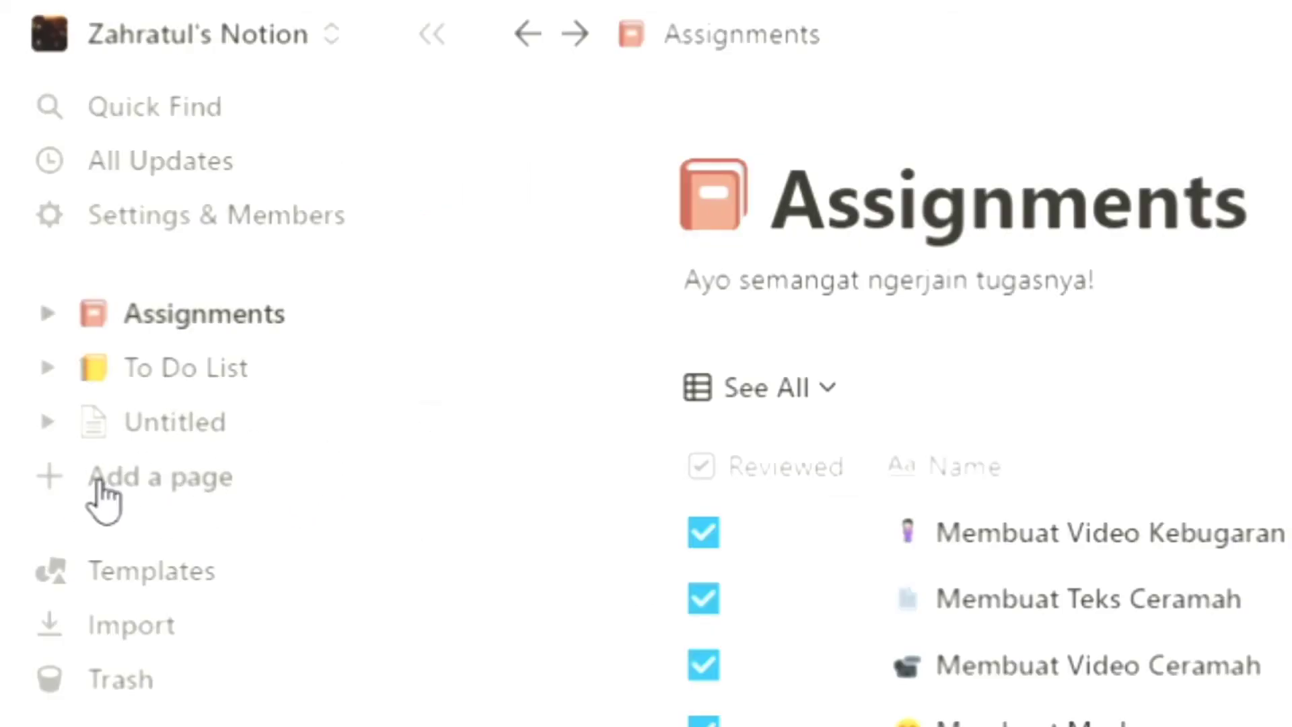
pyautogui.click(99, 482)
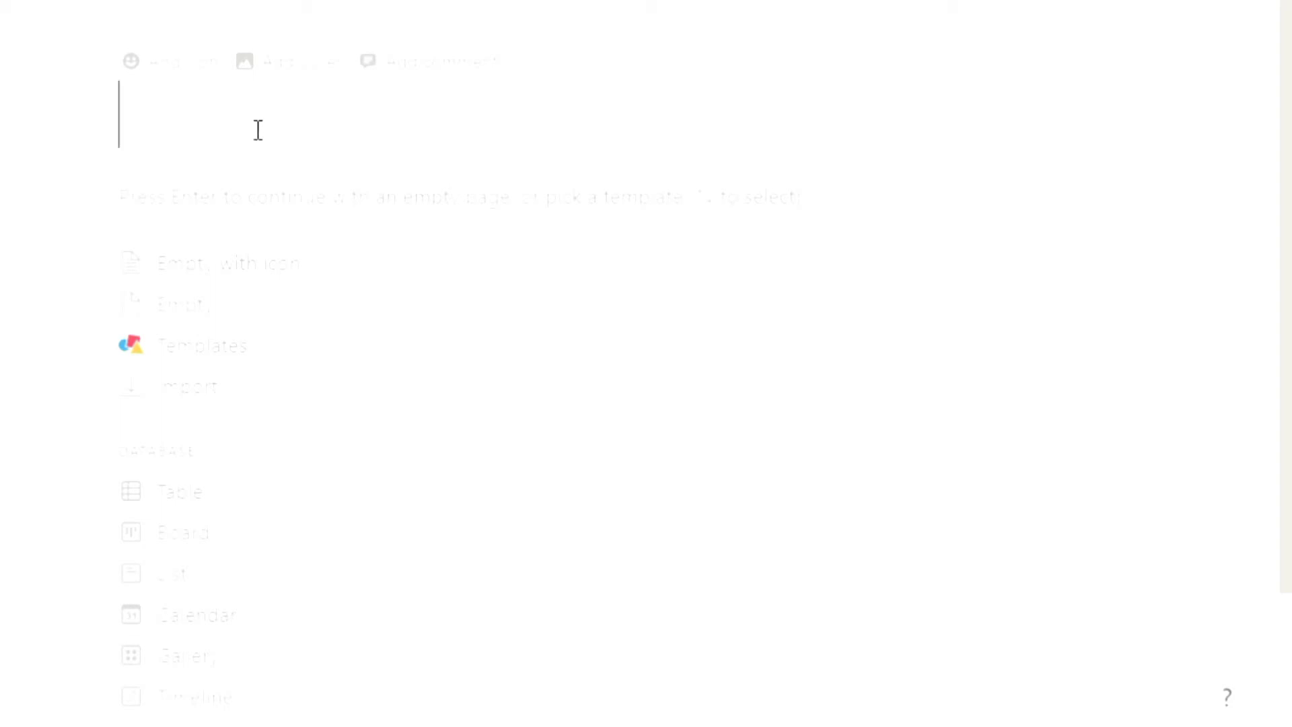
pyautogui.write('School')
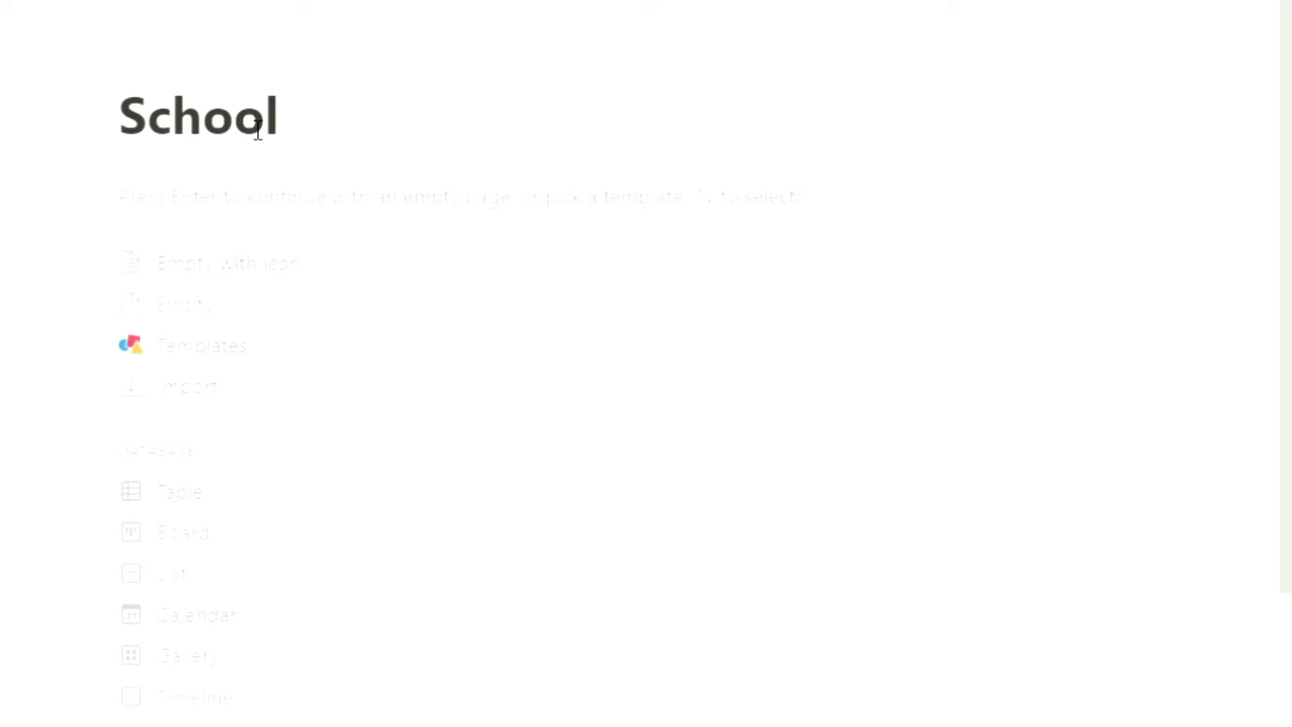
pyautogui.write(' Things')
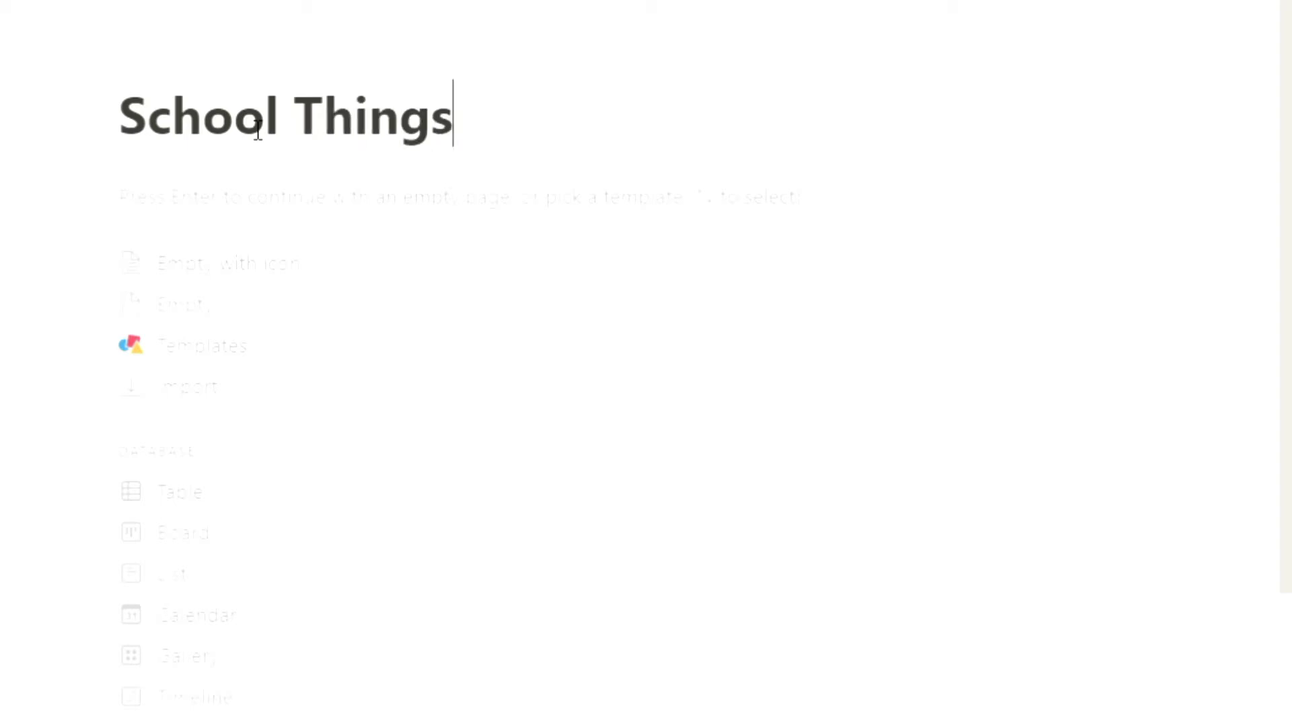
# Step: Give the page a notebook with decorative cover emoji icon
pyautogui.click(180, 68)
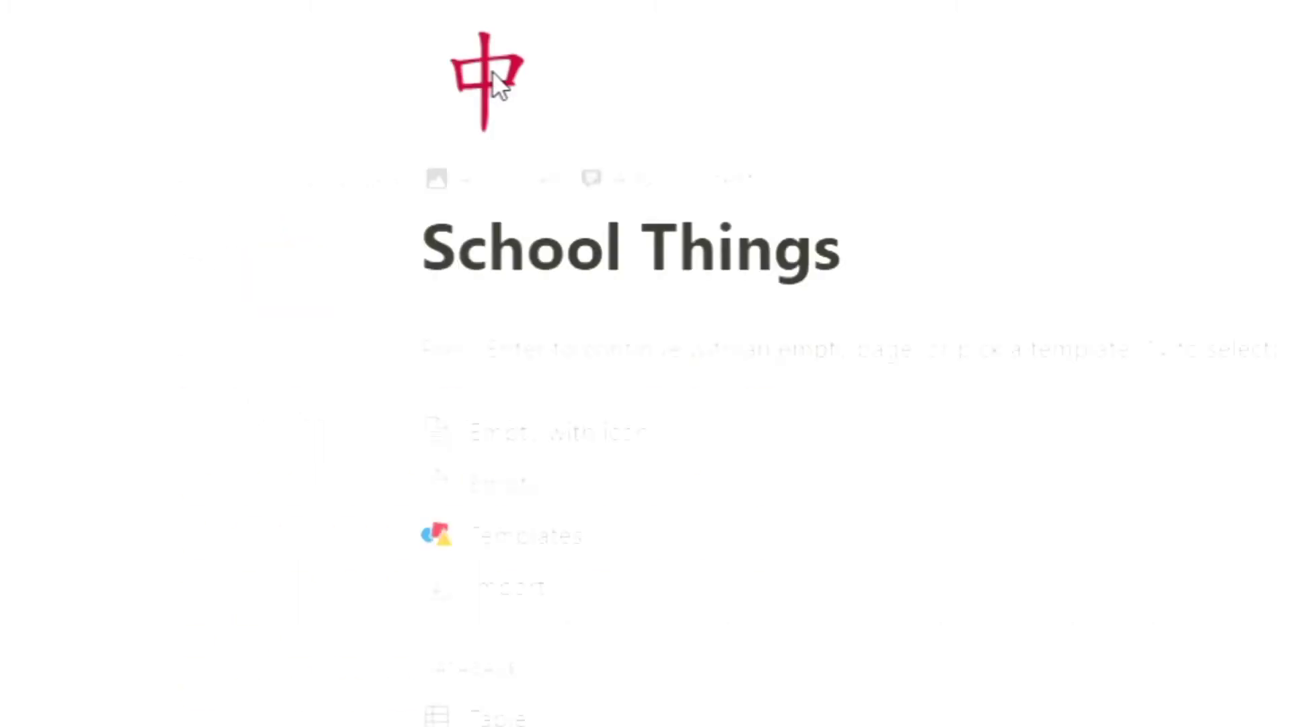
pyautogui.click(491, 71)
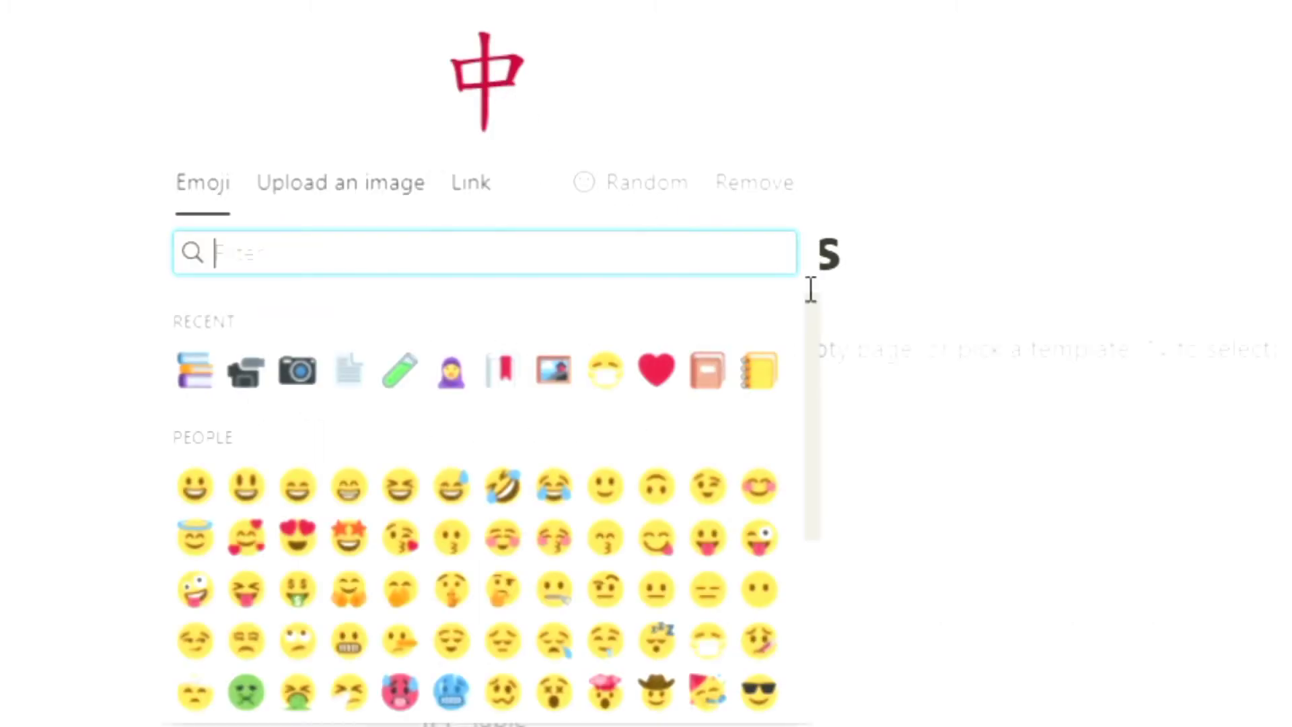
pyautogui.moveTo(816, 330)
pyautogui.mouseDown()
pyautogui.moveTo(816, 349)
pyautogui.moveTo(813, 334)
pyautogui.mouseUp()
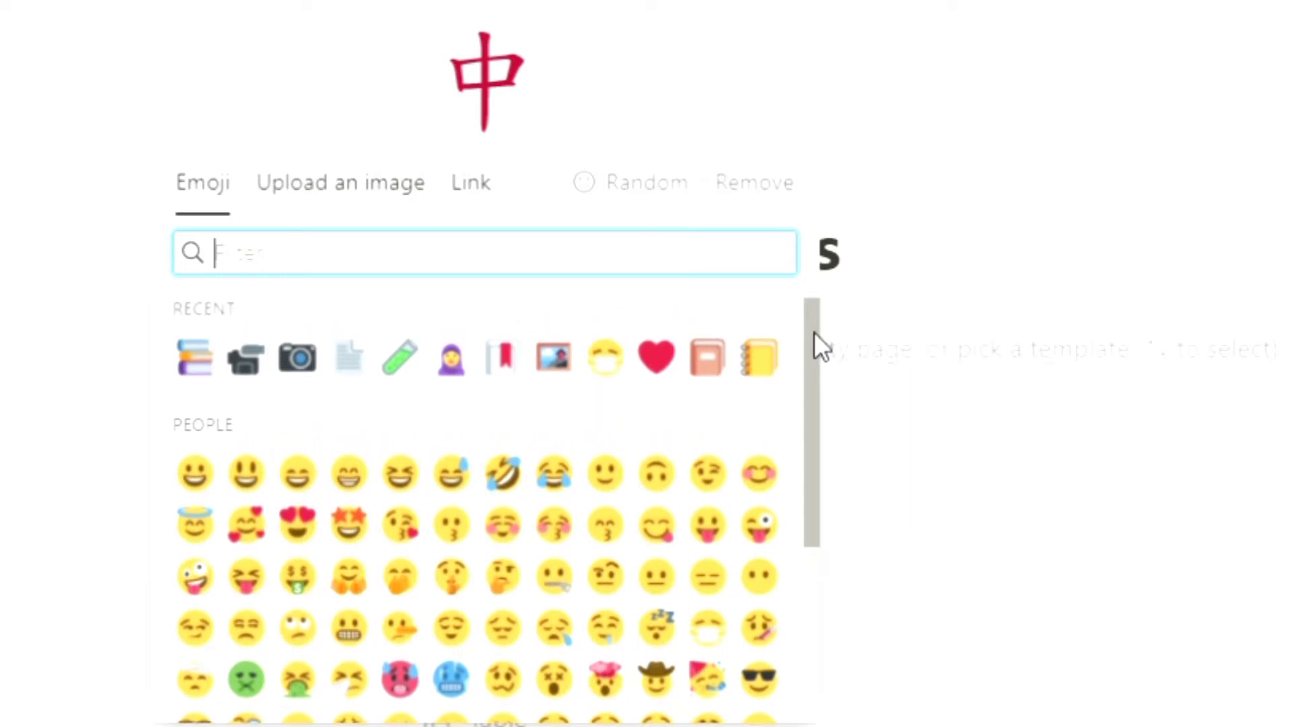
pyautogui.click(723, 370)
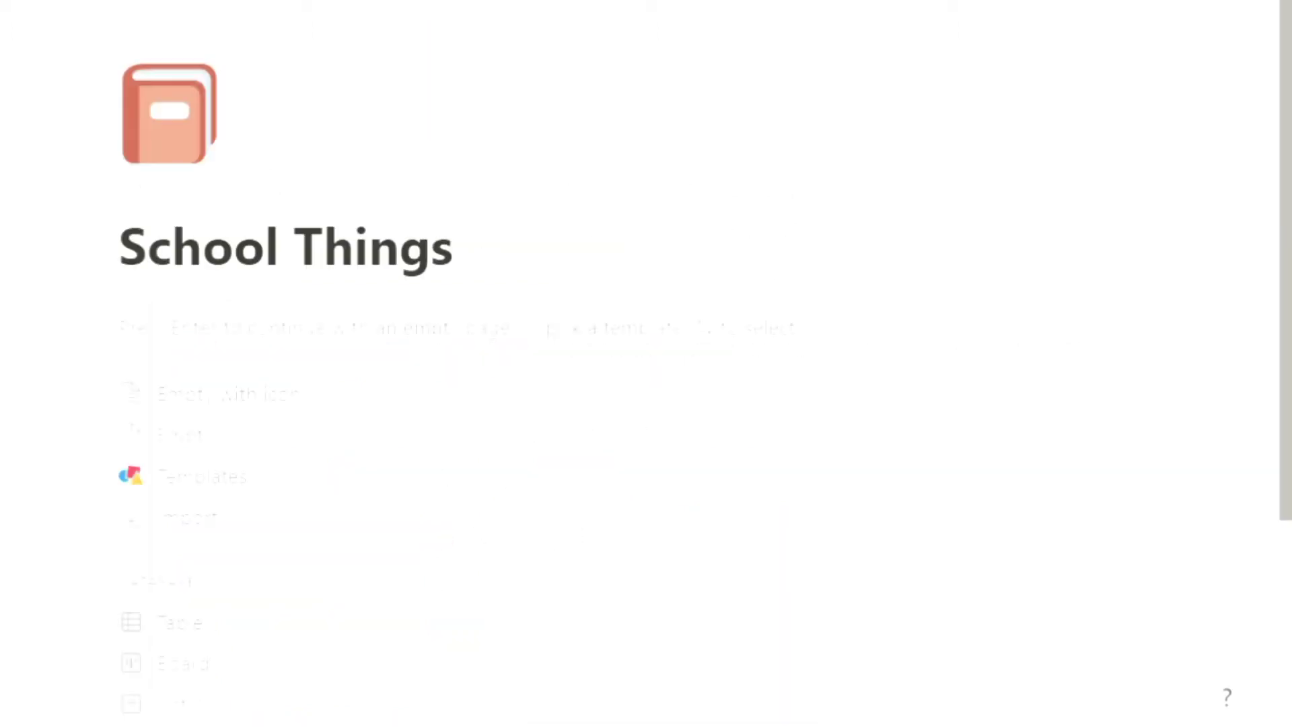
# Step: Insert a table database into the page
pyautogui.scroll(-3, 646, 336)
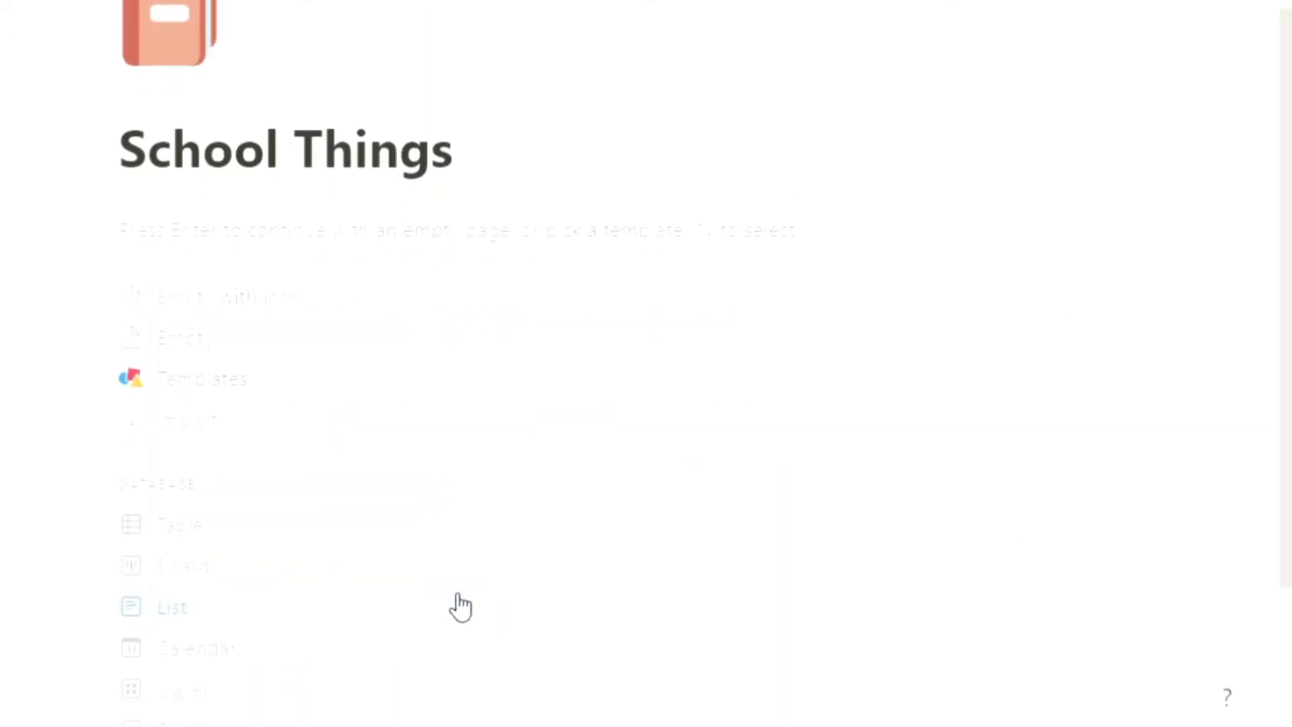
pyautogui.scroll(-3, 393, 608)
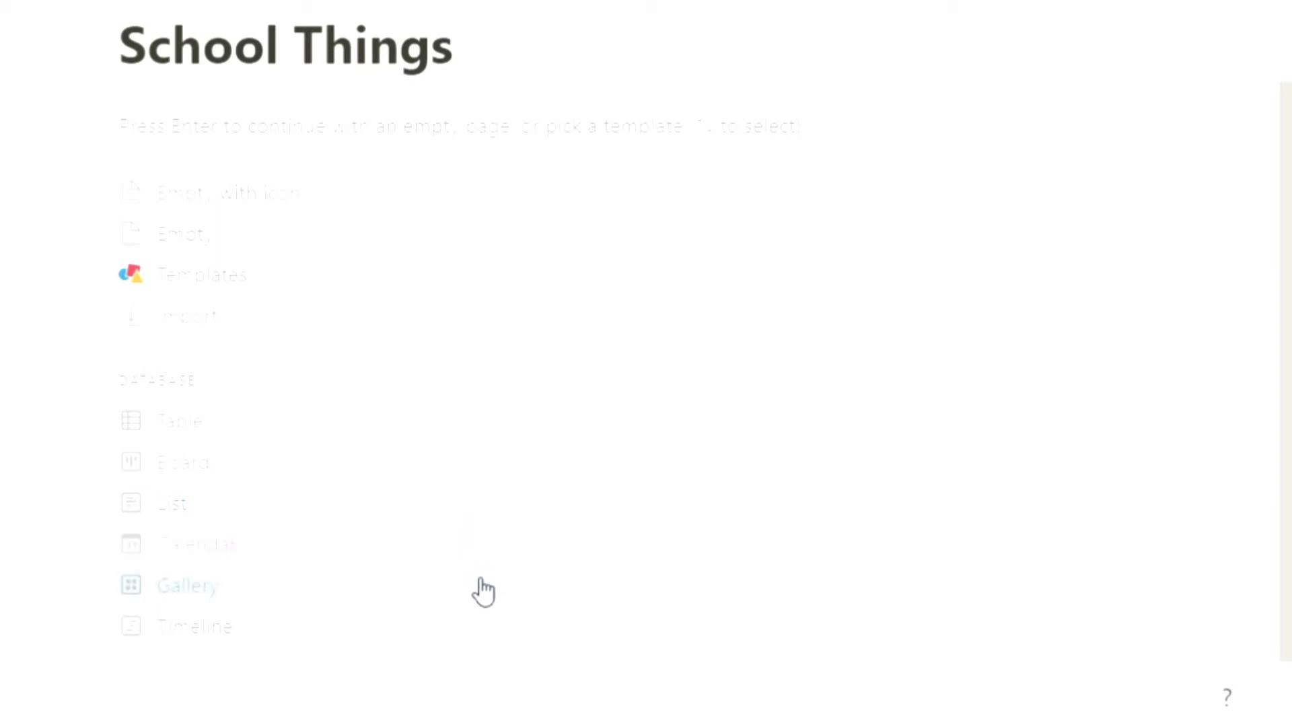
pyautogui.click(434, 432)
# Step: Rename the Tags column to Subject
pyautogui.click(499, 183)
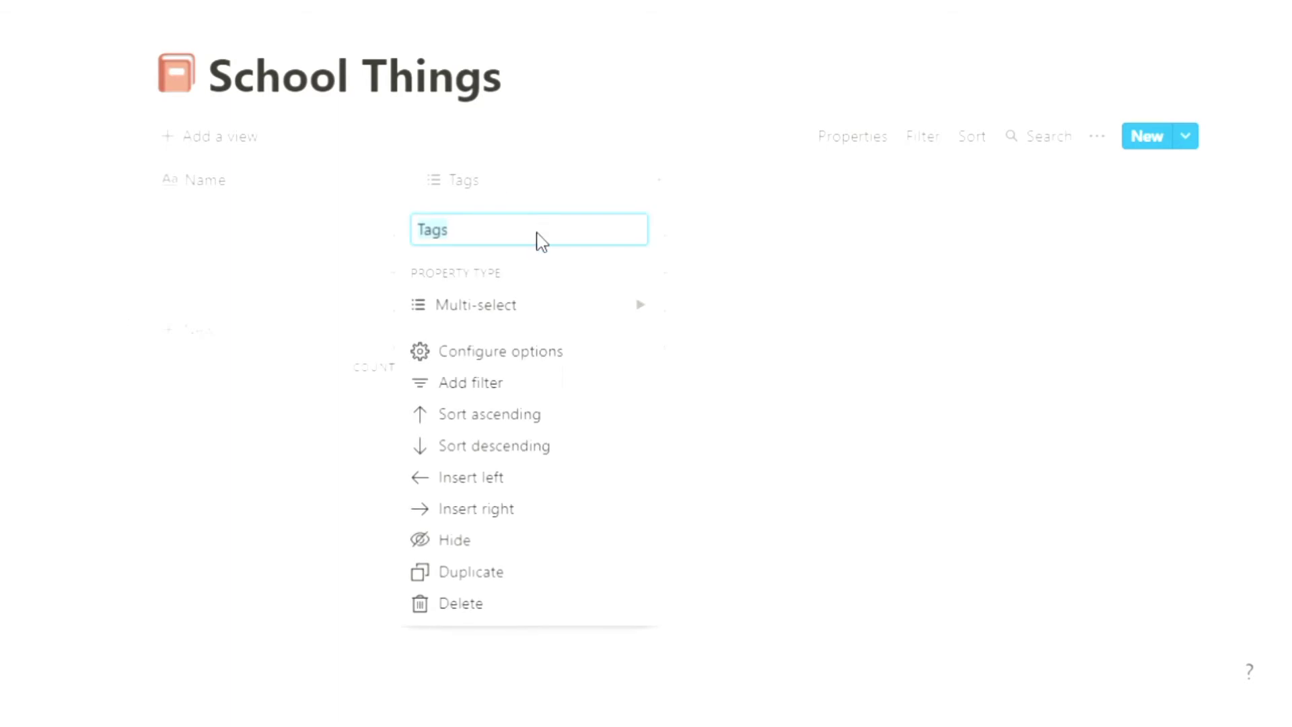
pyautogui.press('BackSpace')
pyautogui.write('Subject')
pyautogui.click(672, 185)
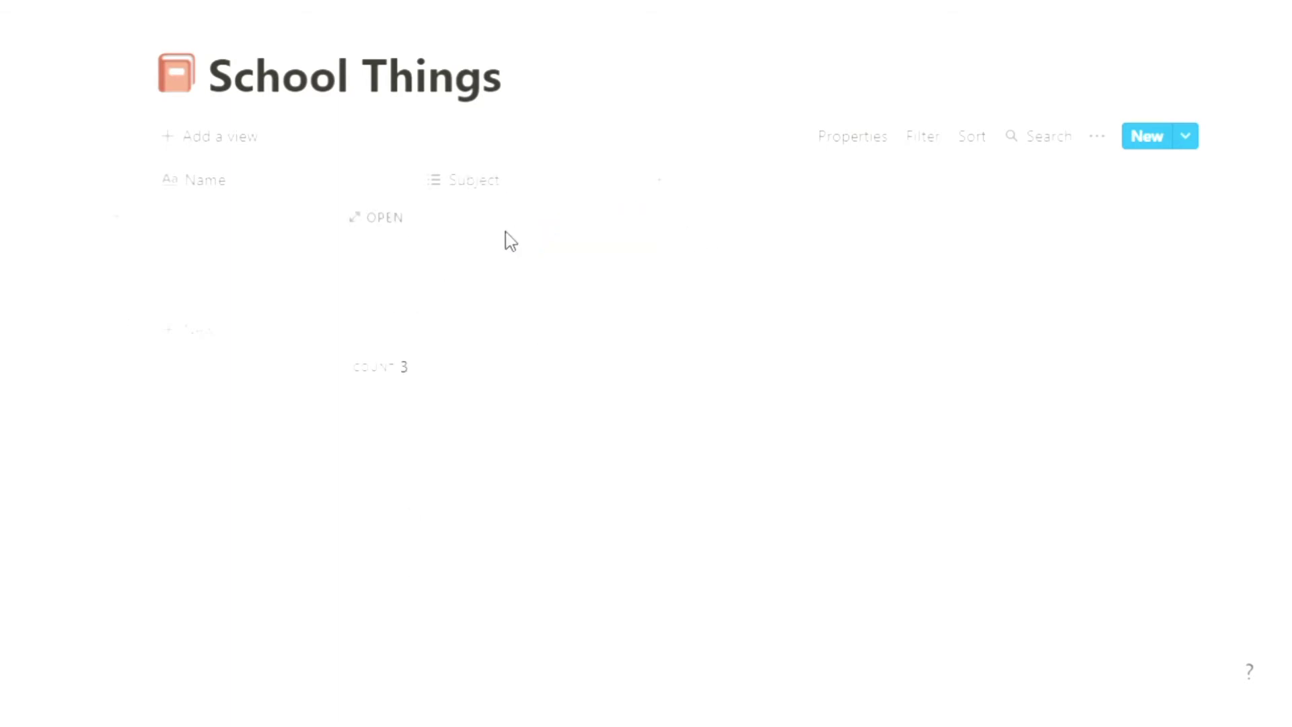
# Step: Add a new column named Due Date
pyautogui.click(671, 185)
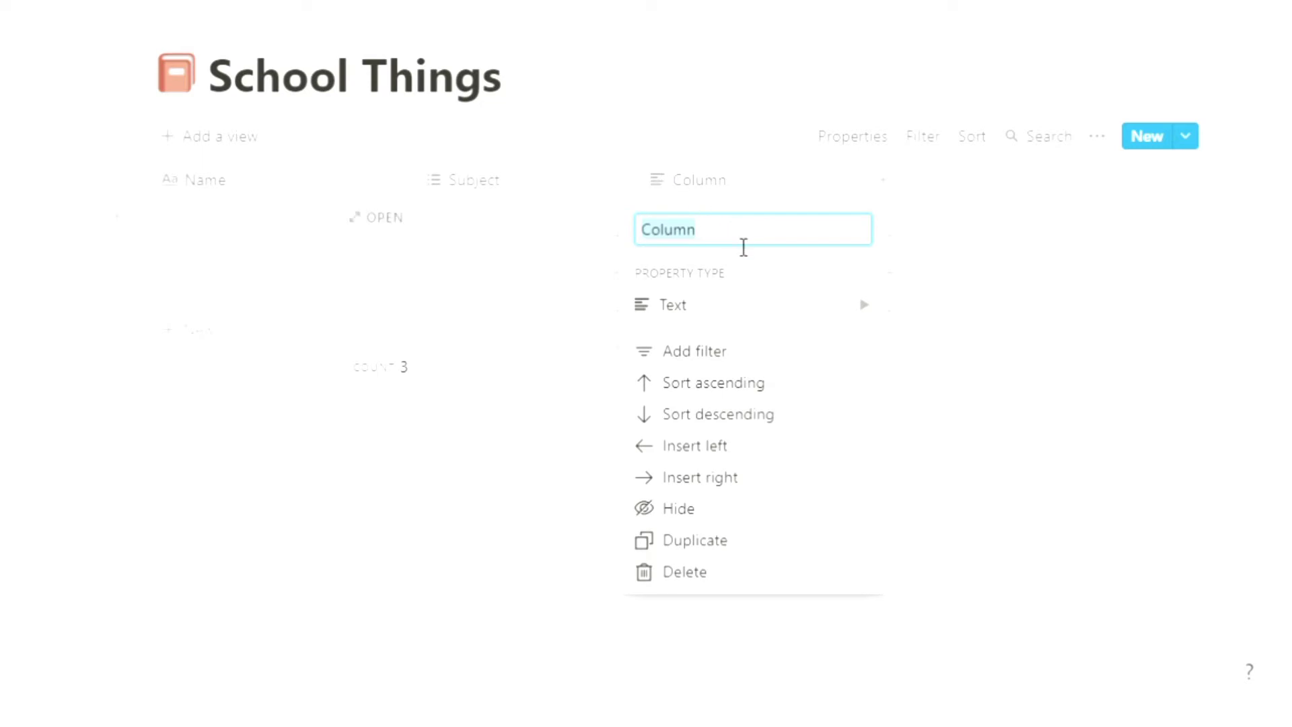
pyautogui.press('BackSpace')
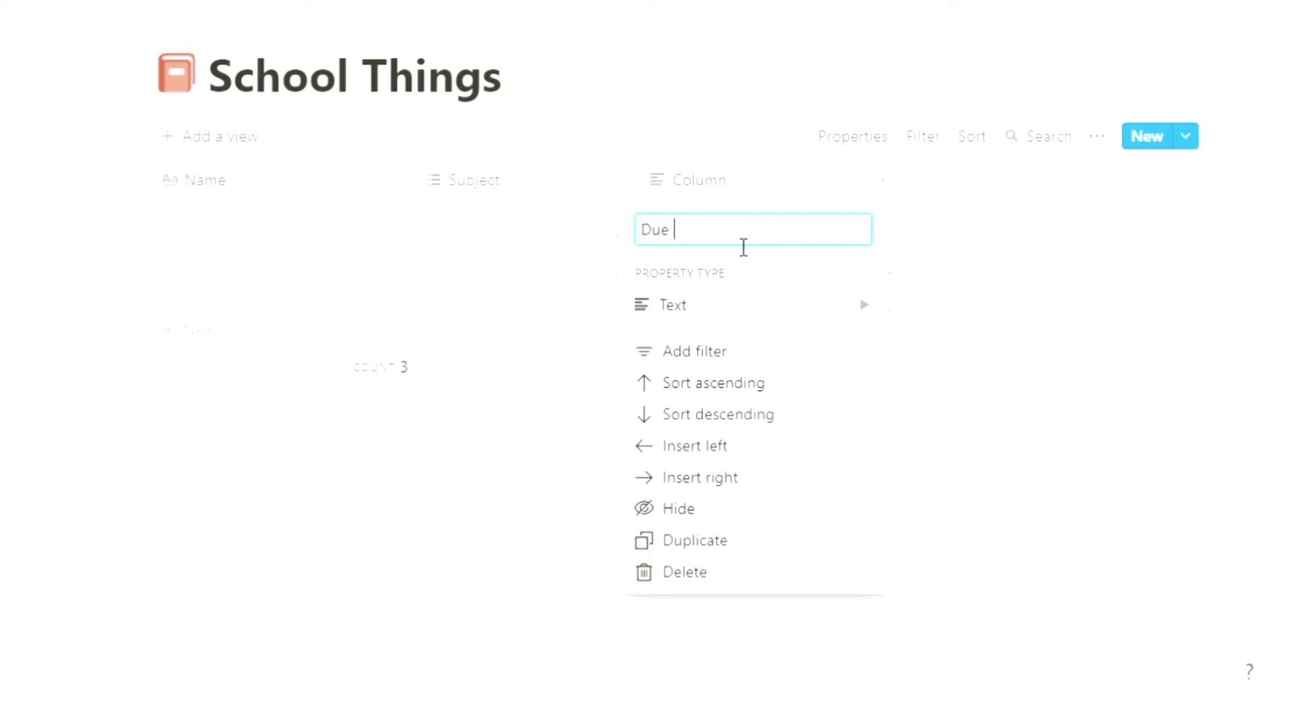
pyautogui.click(917, 189)
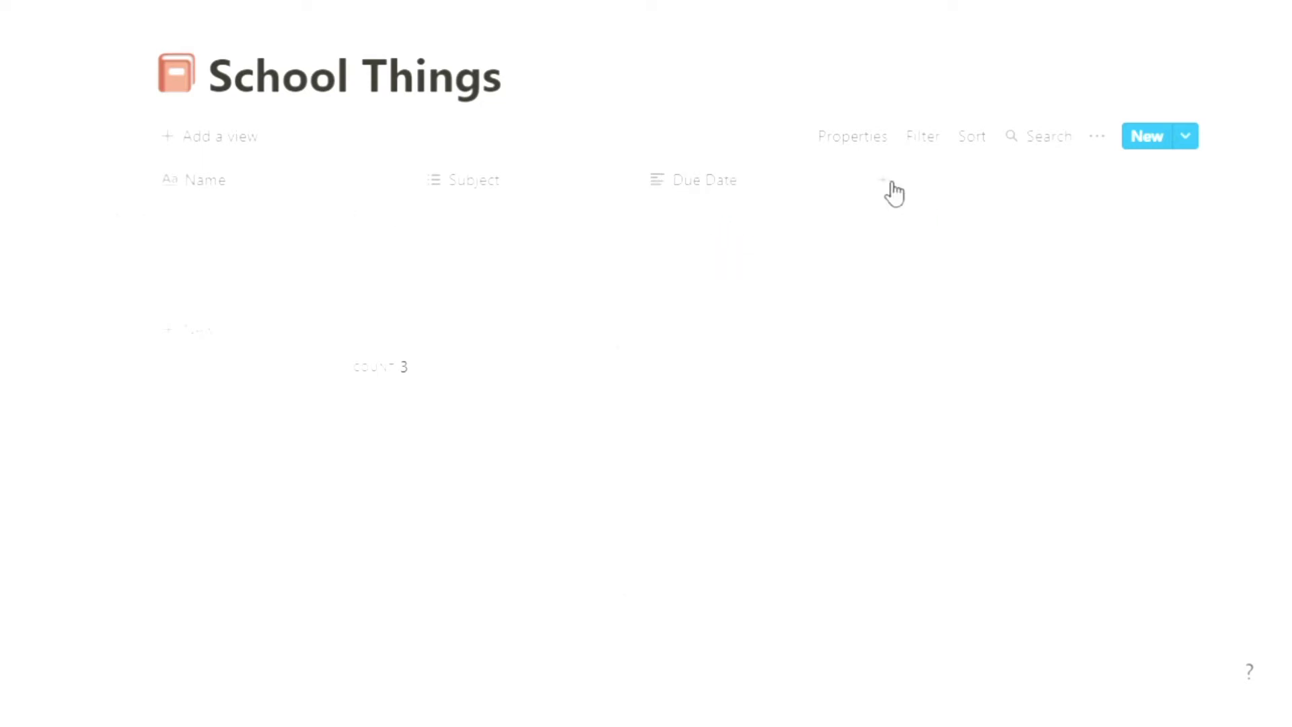
# Step: Add a new column named Status
pyautogui.click(885, 188)
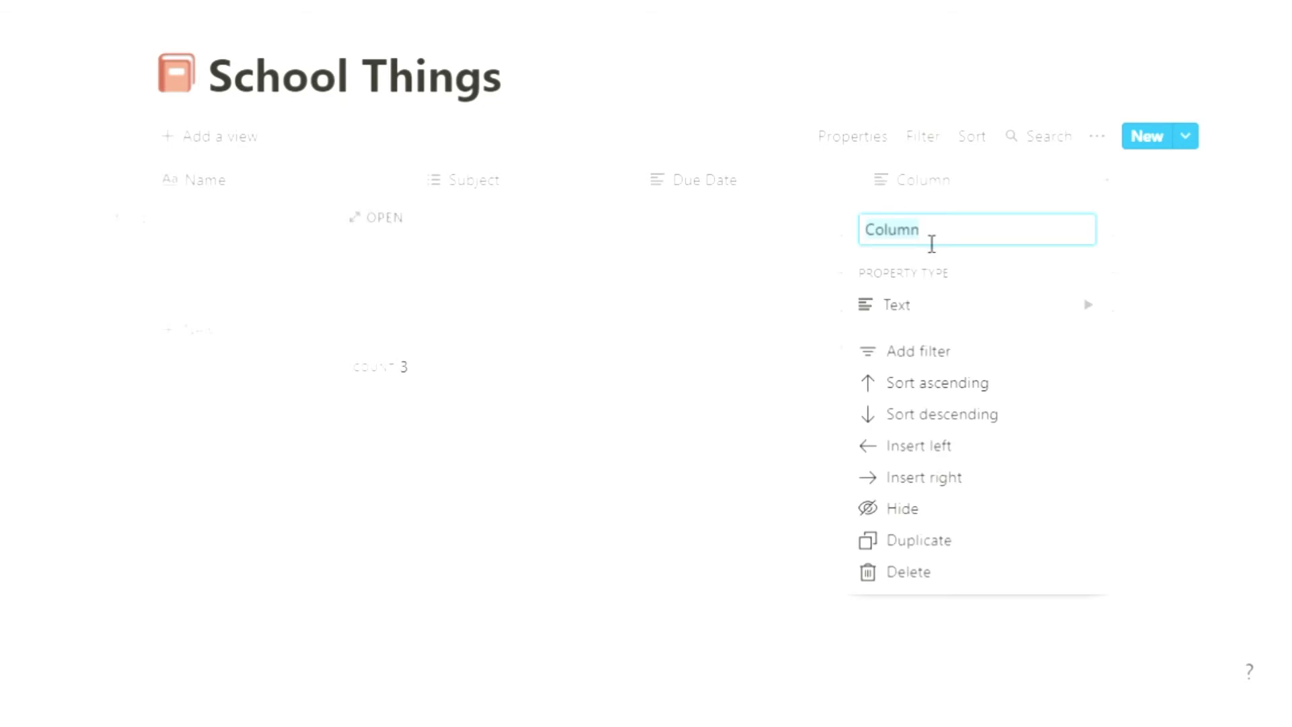
pyautogui.press('BackSpace')
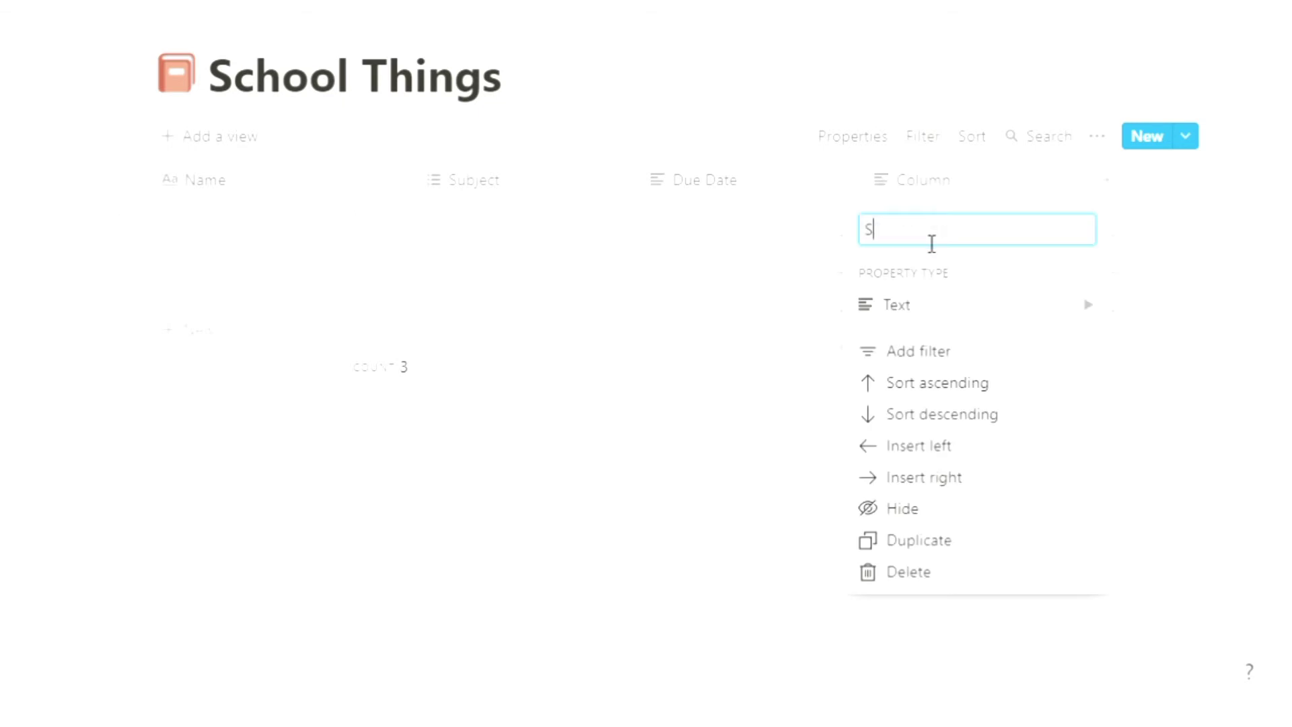
pyautogui.write('Status')
pyautogui.click(1124, 190)
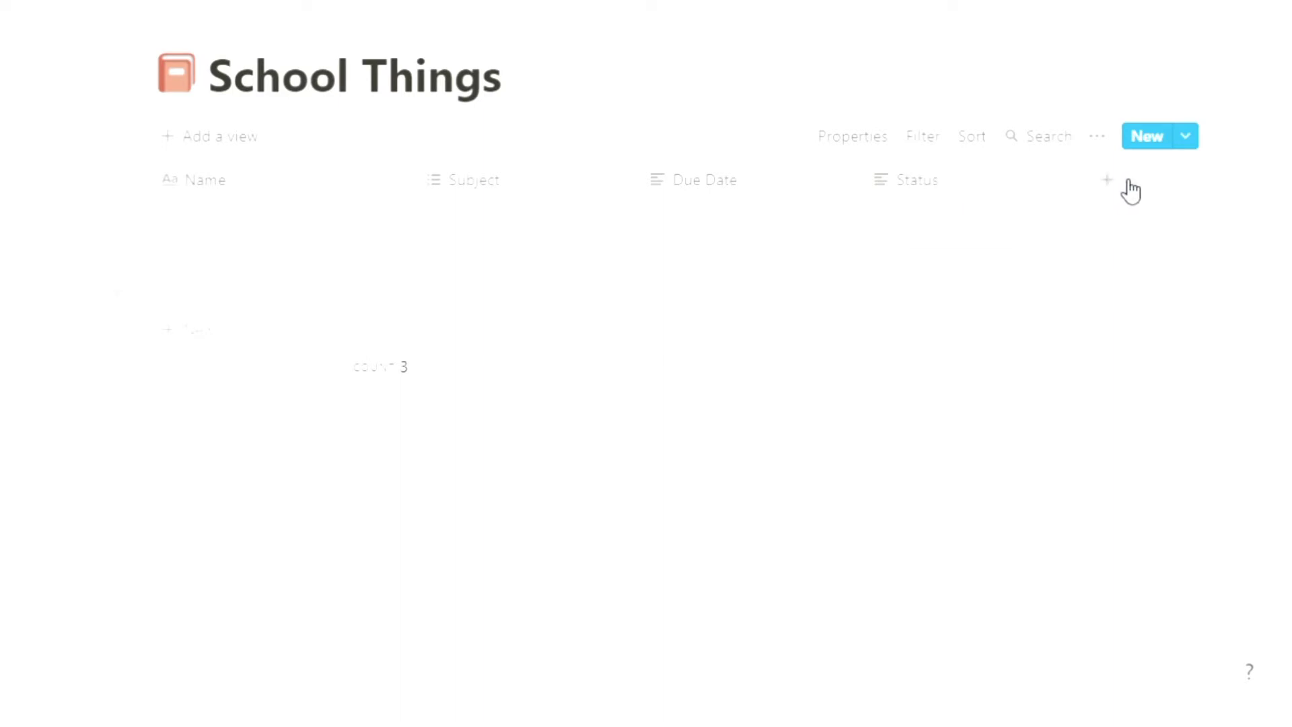
# Step: Add a new column named Additional Notes
pyautogui.click(1126, 188)
pyautogui.write('Additional Notes')
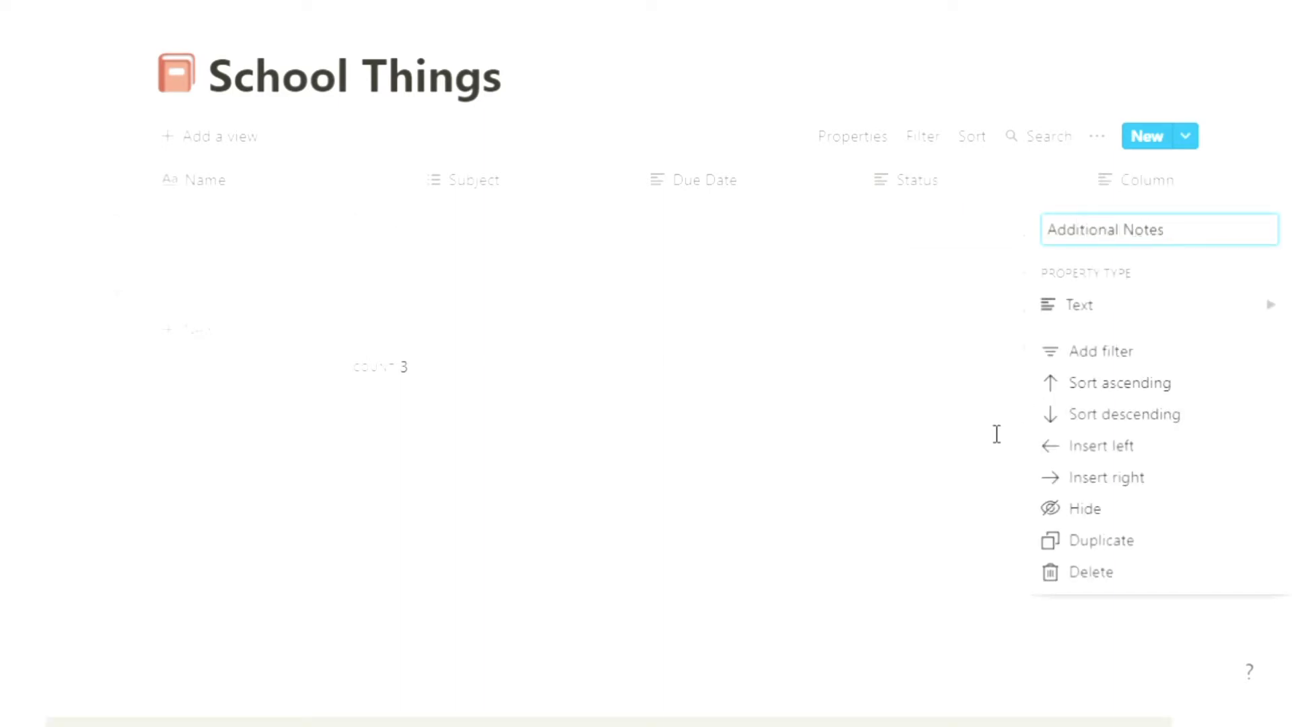
pyautogui.click(657, 294)
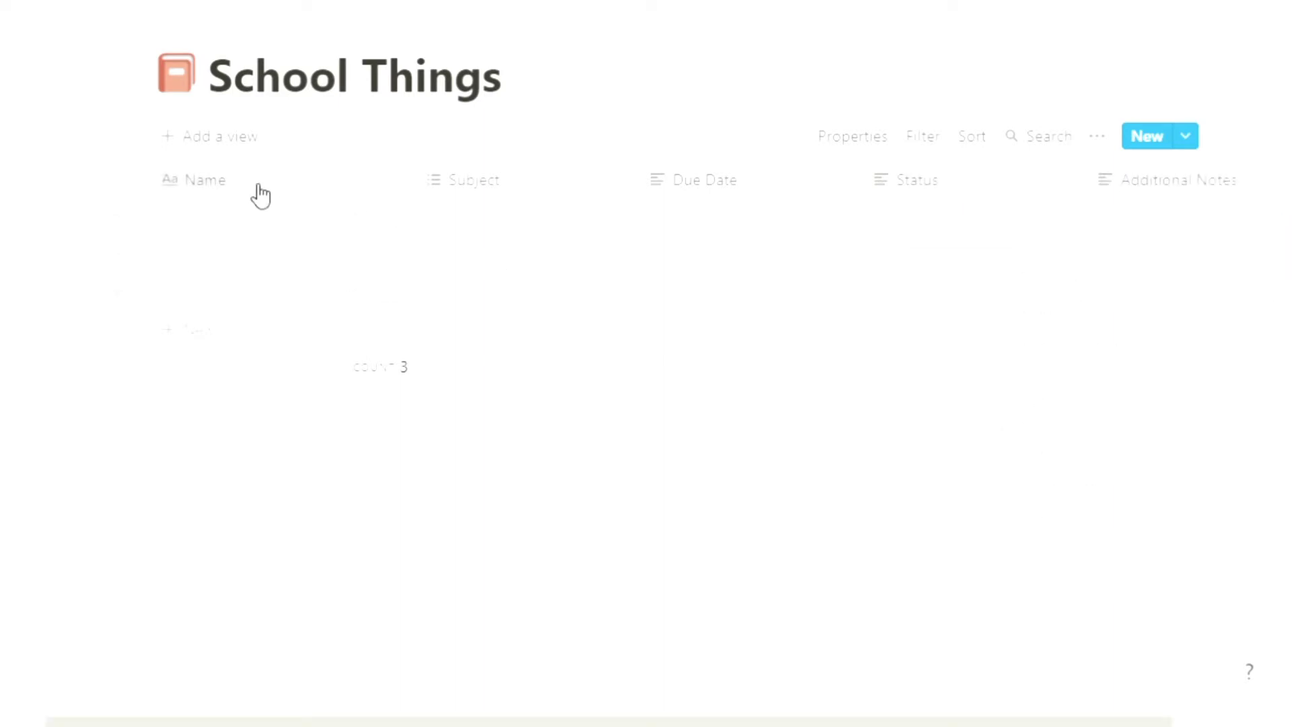
# Step: Enter Make a tutorial video as the first row's name
pyautogui.click(203, 219)
pyautogui.write('Make a t')
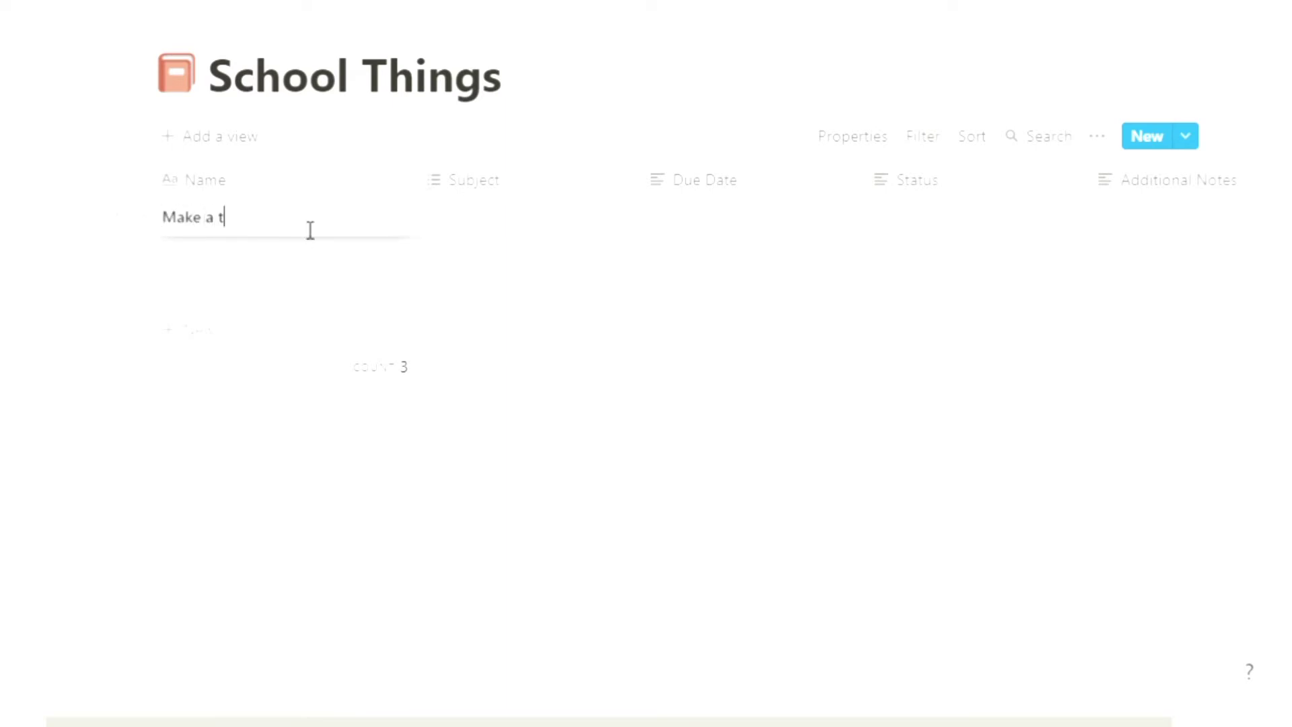
pyautogui.write('utorial video')
pyautogui.press('Escape')
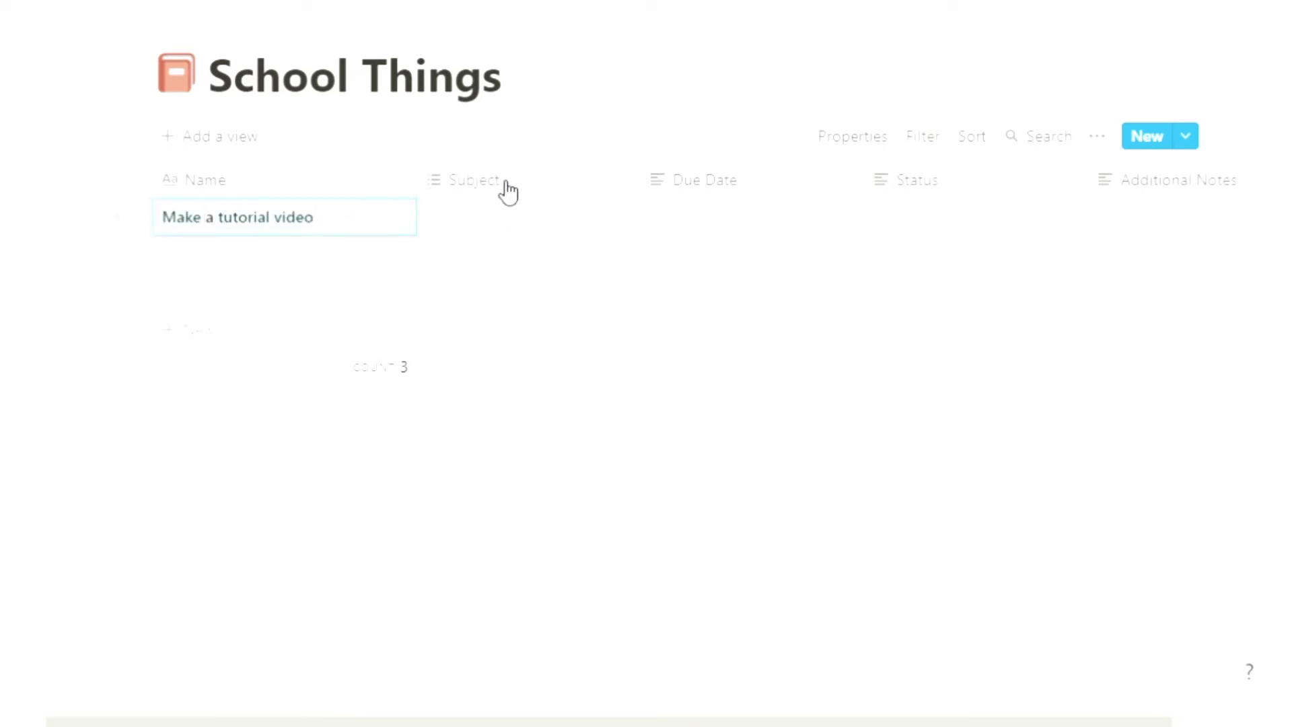
# Step: Change the Subject column's property type to Select
pyautogui.click(503, 187)
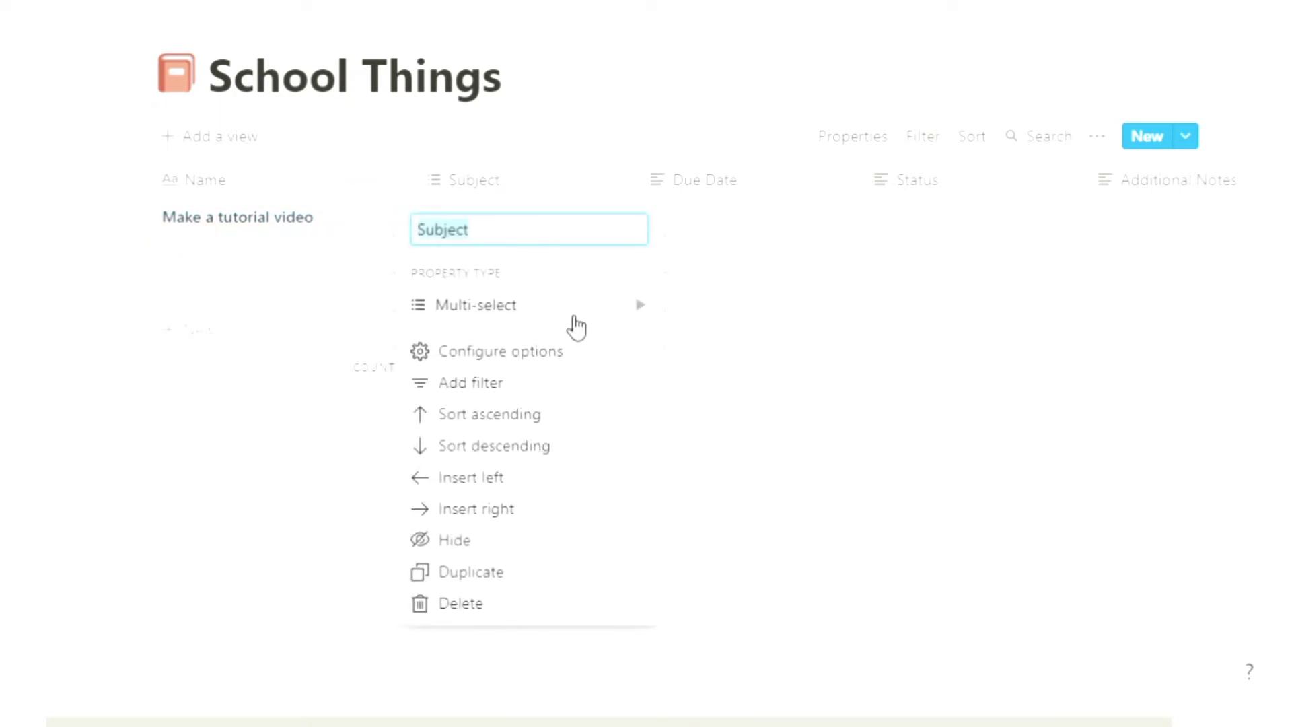
pyautogui.moveTo(577, 322)
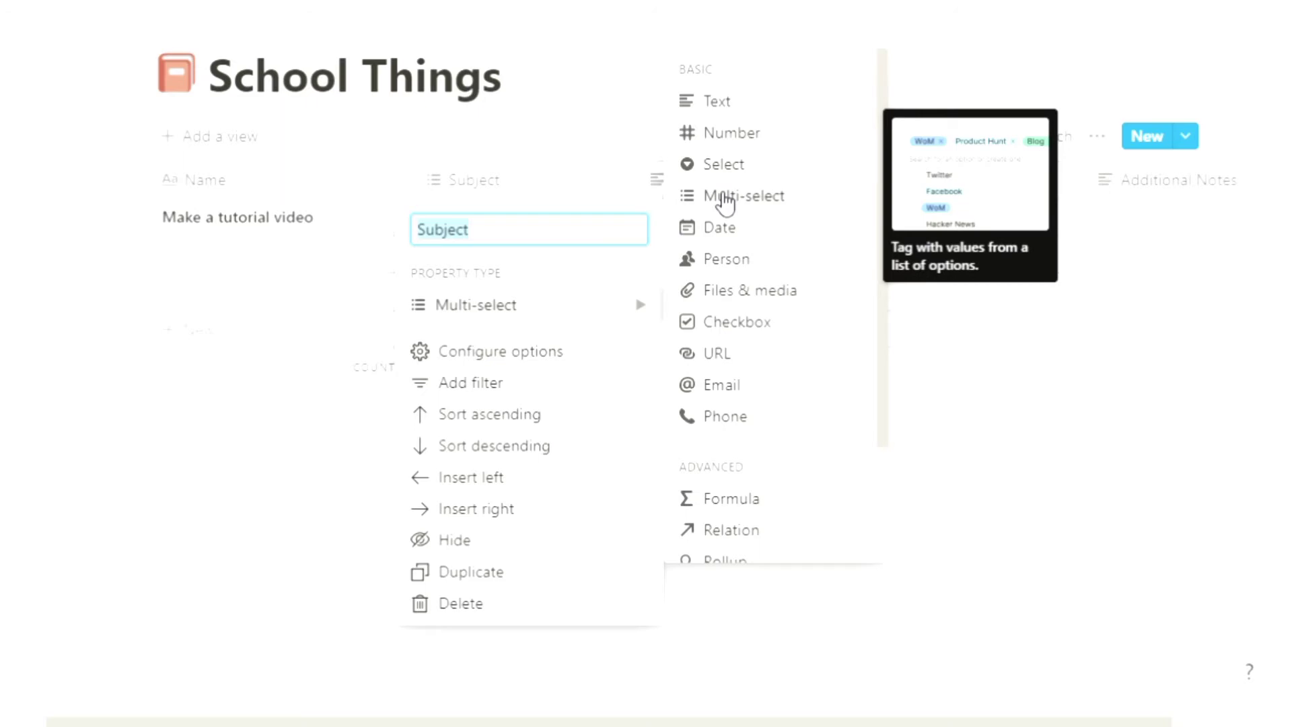
pyautogui.click(729, 174)
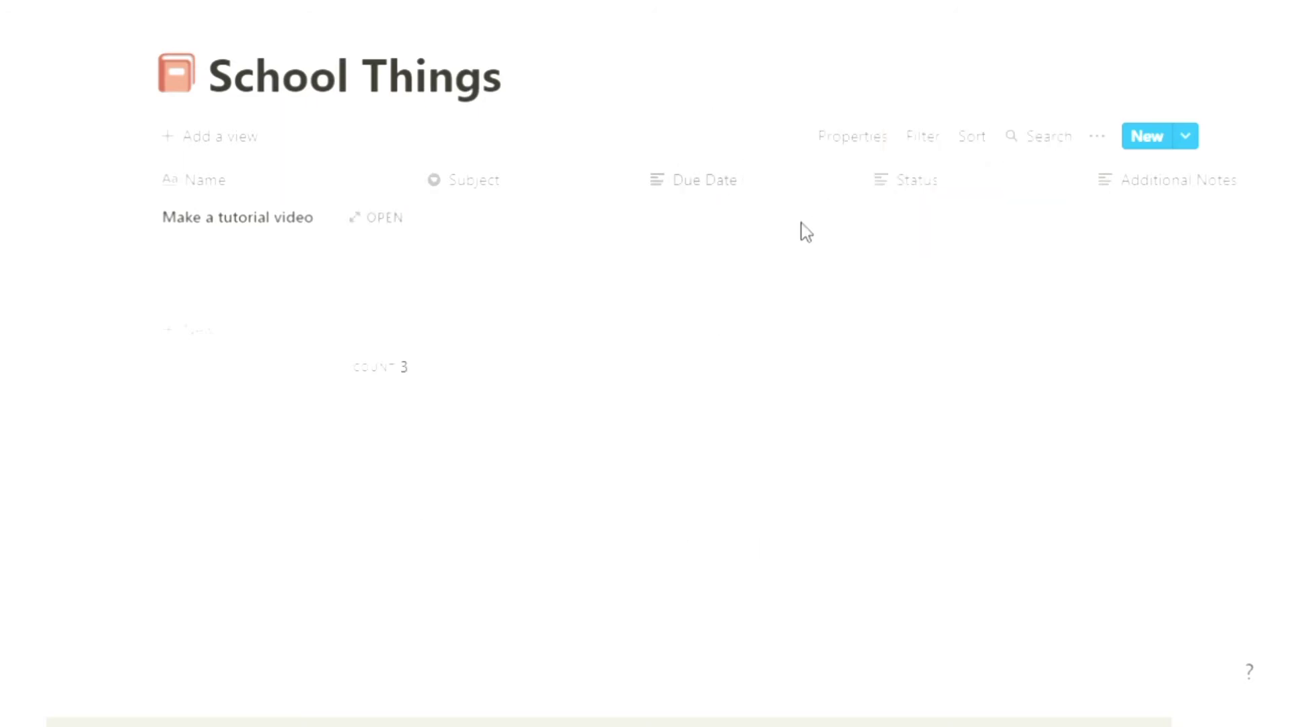
# Step: Create and assign the ENGLISH option as the first row's subject
pyautogui.click(491, 224)
pyautogui.write('Eng')
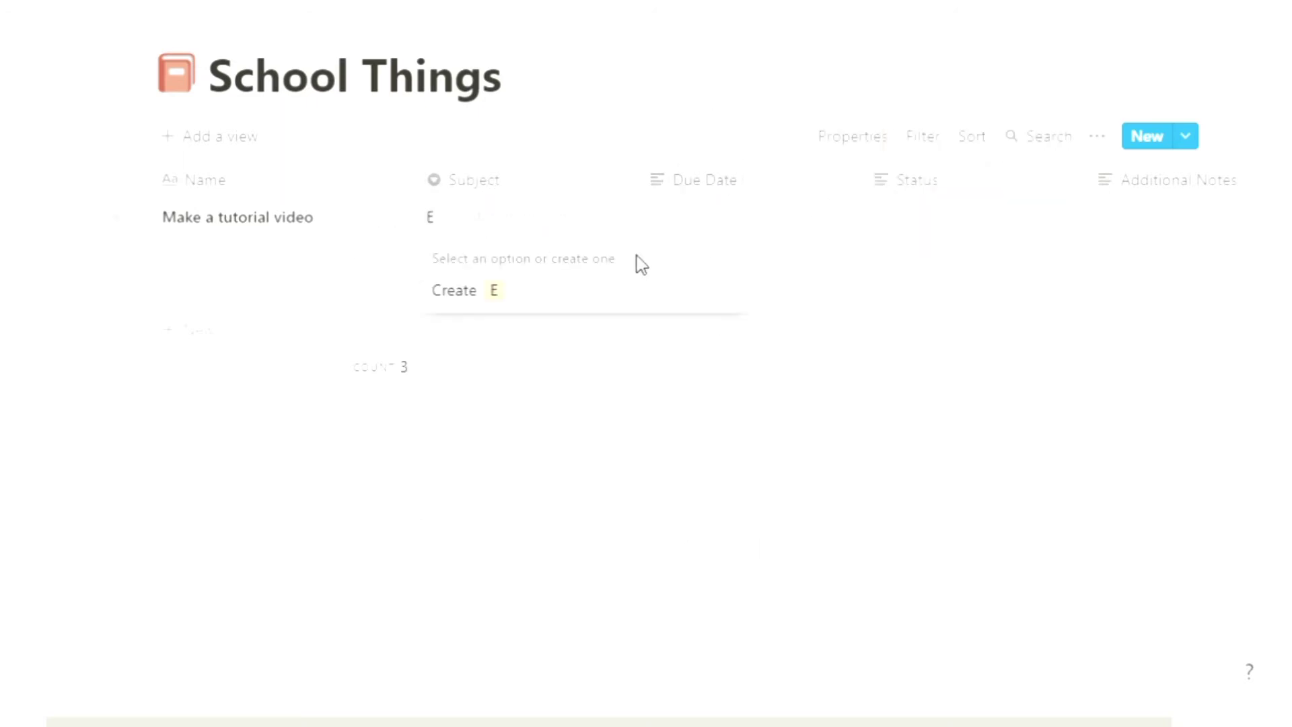
pyautogui.press('BackSpace')
pyautogui.press('BackSpace')
pyautogui.write('NGLISH')
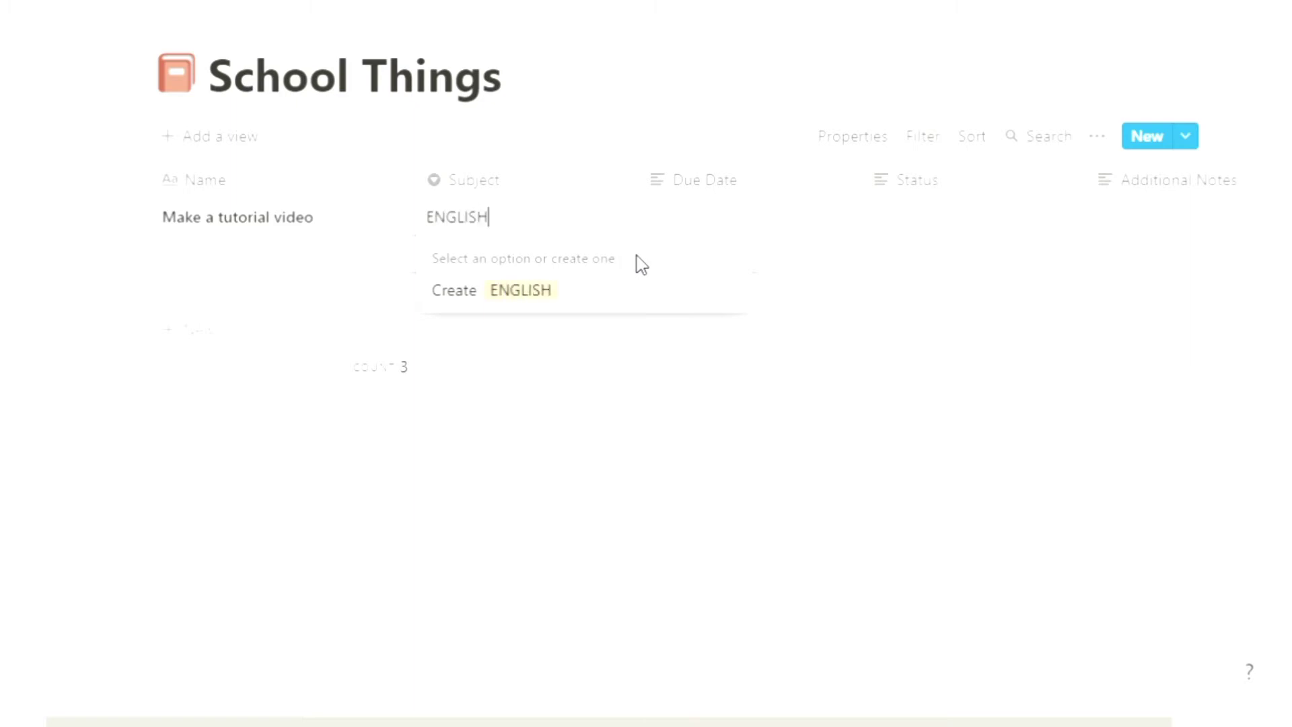
pyautogui.click(537, 293)
# Step: Enter March 15th as the first row's due date
pyautogui.click(724, 231)
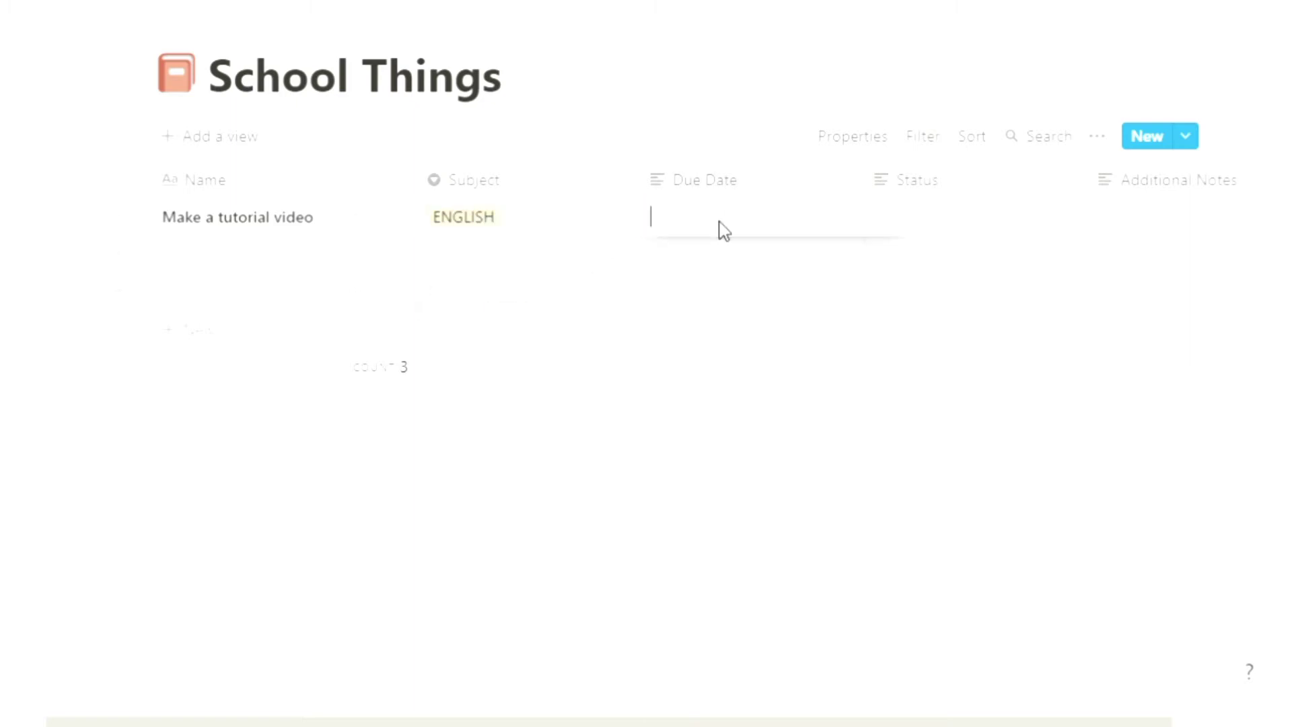
pyautogui.write('March 15th')
pyautogui.press('Escape')
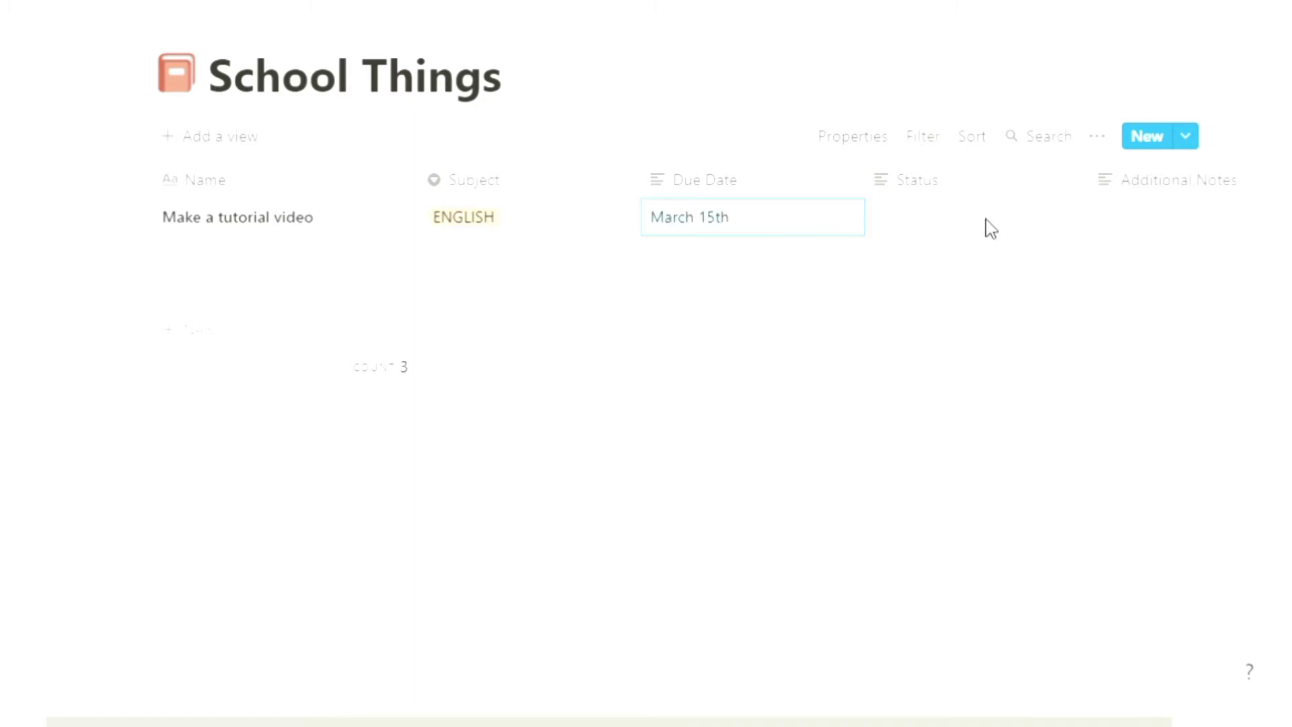
# Step: Change the Status column's property type to Select
pyautogui.click(907, 221)
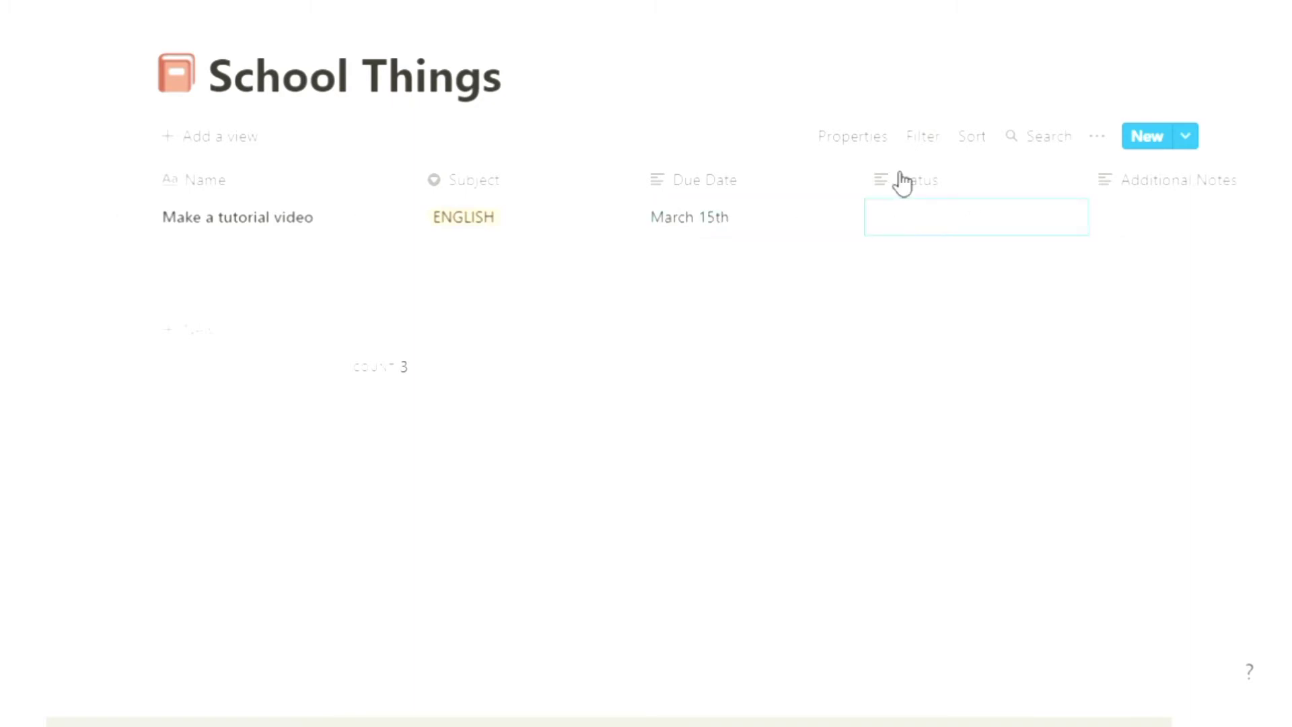
pyautogui.click(904, 180)
pyautogui.click(972, 306)
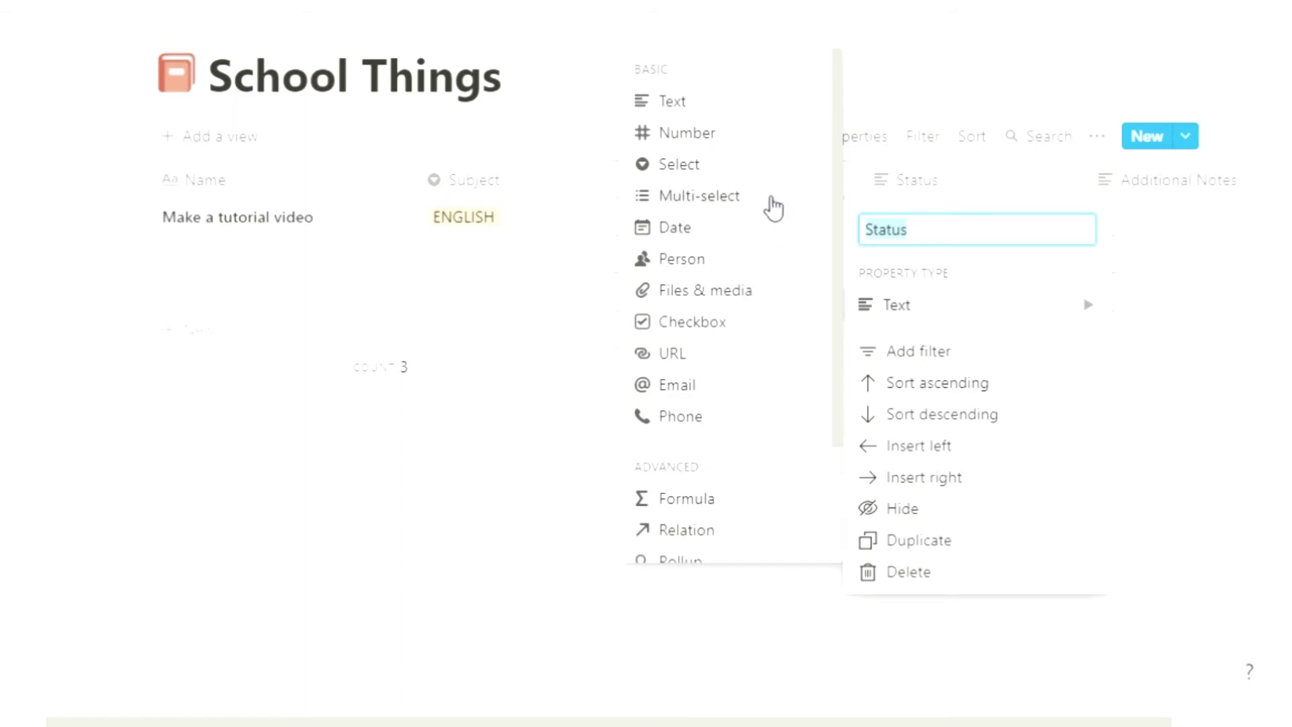
pyautogui.click(758, 169)
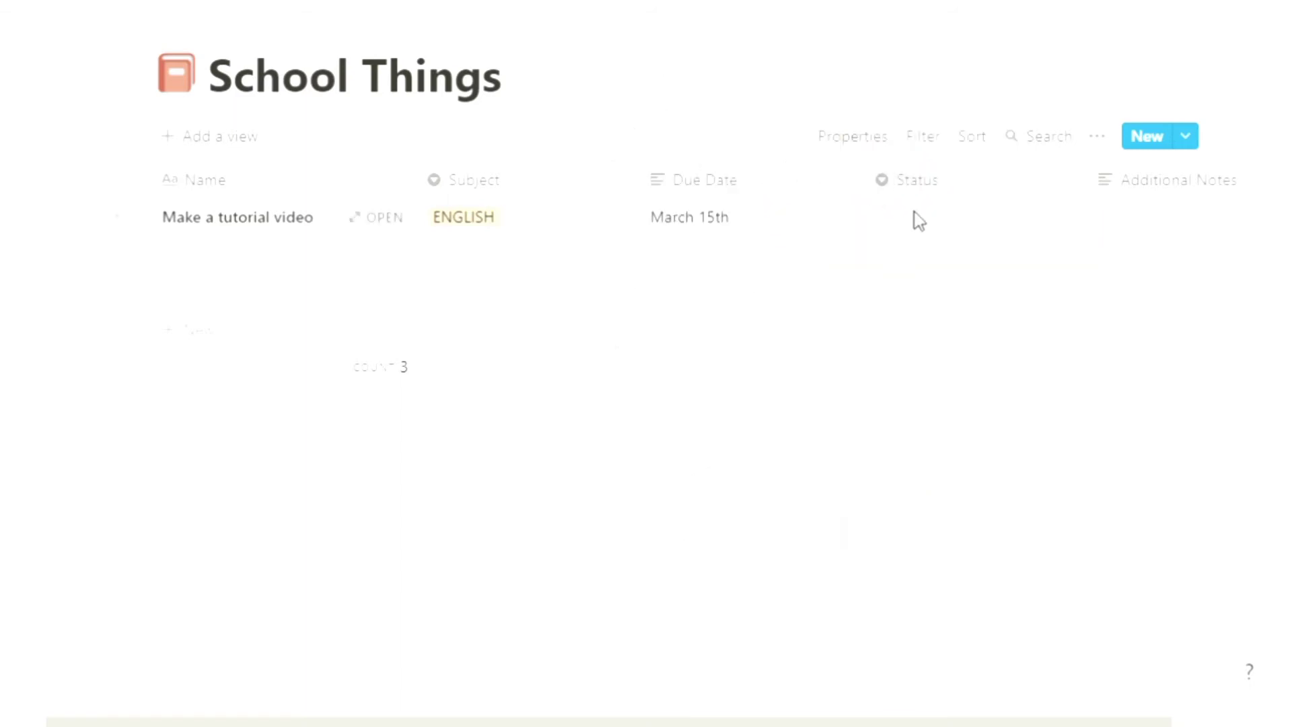
# Step: Create and assign the in progress option as the first row's status
pyautogui.click(916, 217)
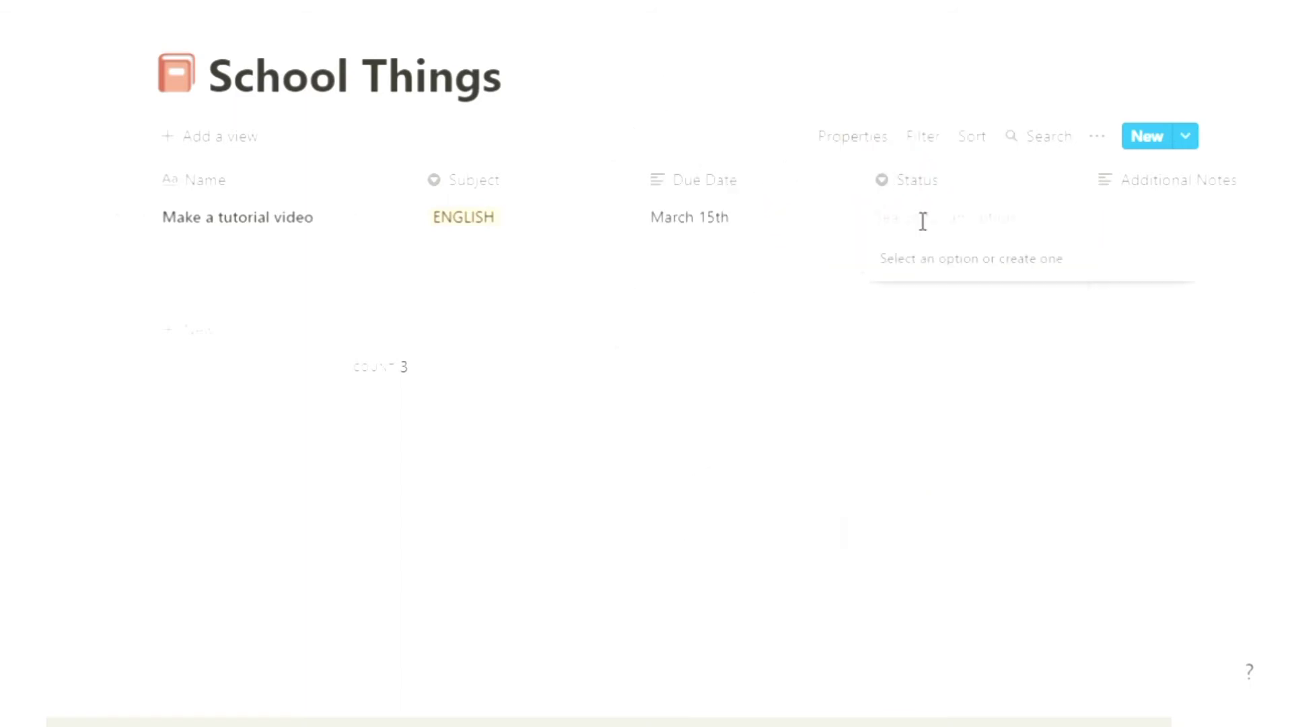
pyautogui.write('in p')
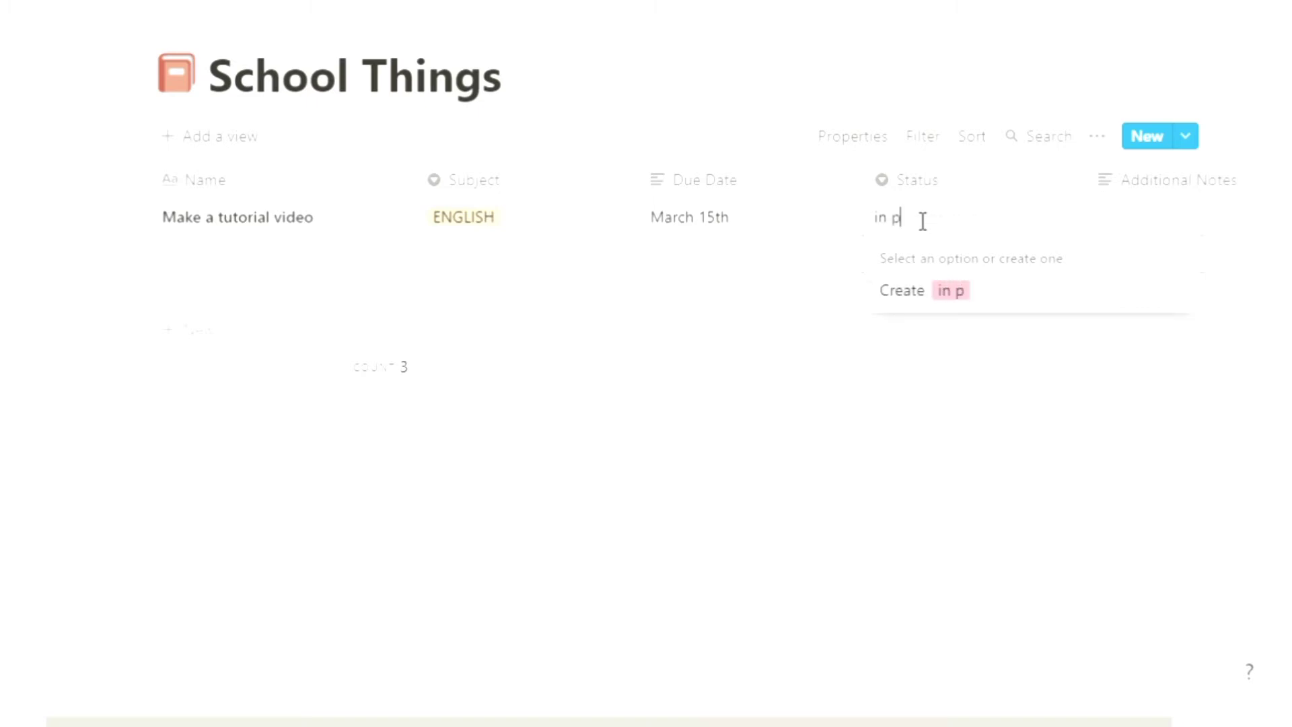
pyautogui.write('rogress')
pyautogui.click(973, 293)
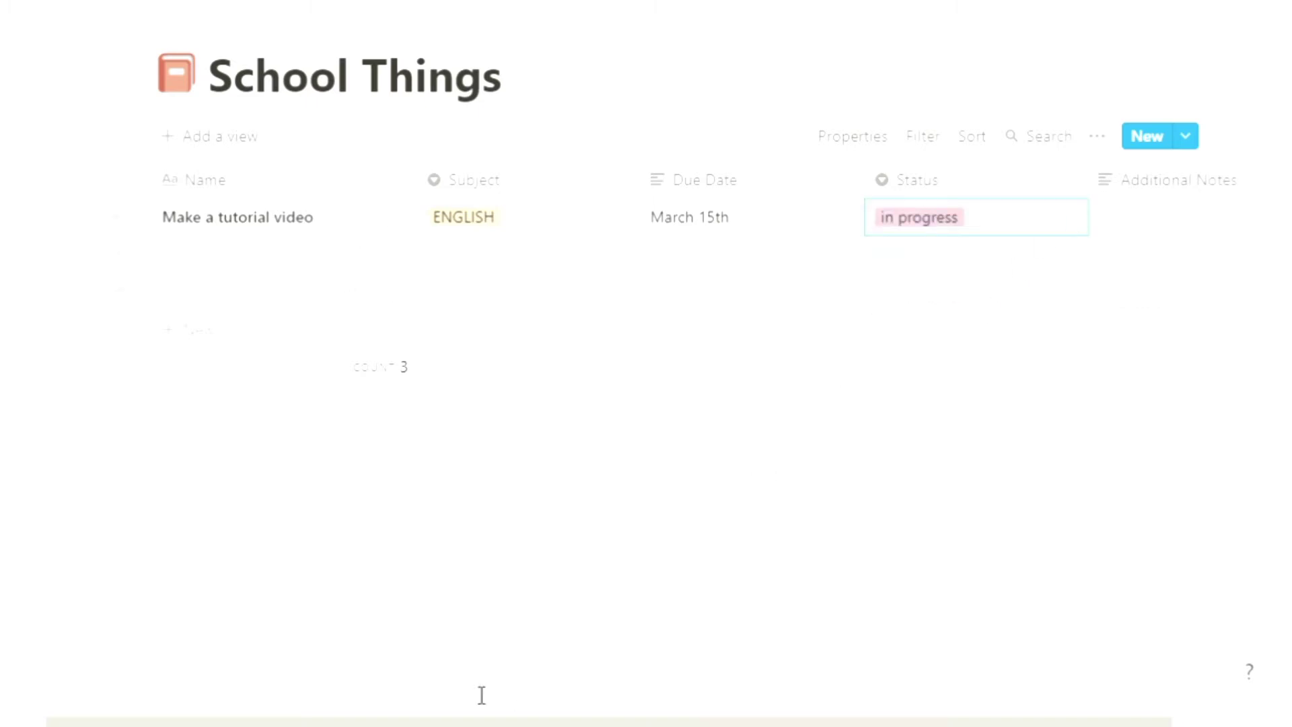
# Step: Enter "Post the video on youtube" as the first row's additional notes
pyautogui.moveTo(403, 721); pyautogui.dragTo(435, 723)
pyautogui.click(1087, 226)
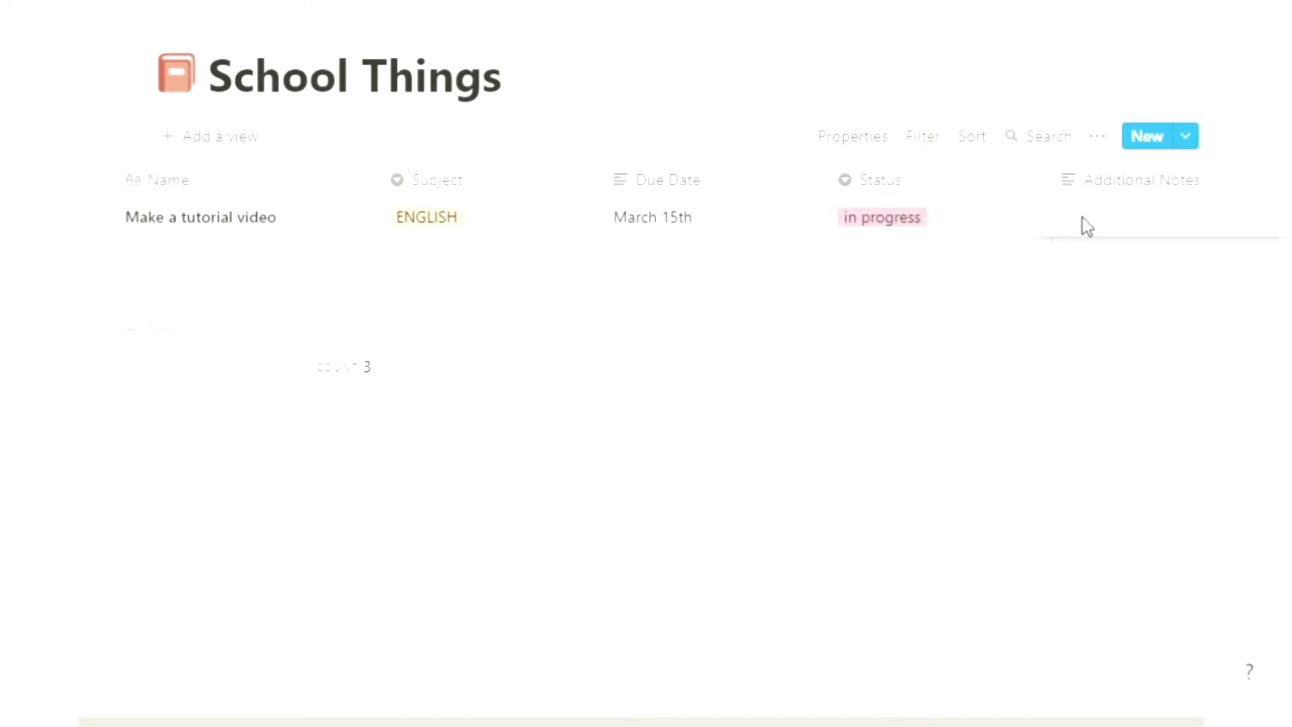
pyautogui.write('Post the video on youtube')
pyautogui.click(859, 401)
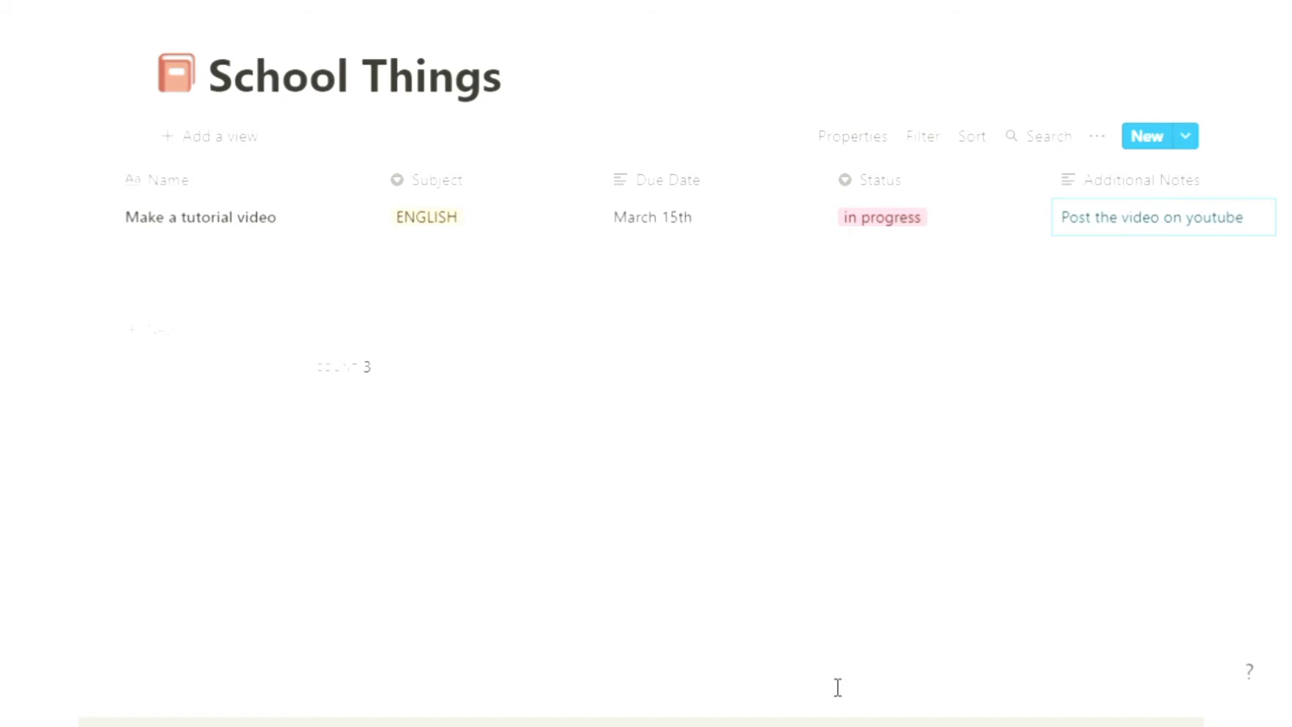
# Step: Open the first row as a page and give it a video camera icon
pyautogui.moveTo(831, 722); pyautogui.dragTo(791, 722)
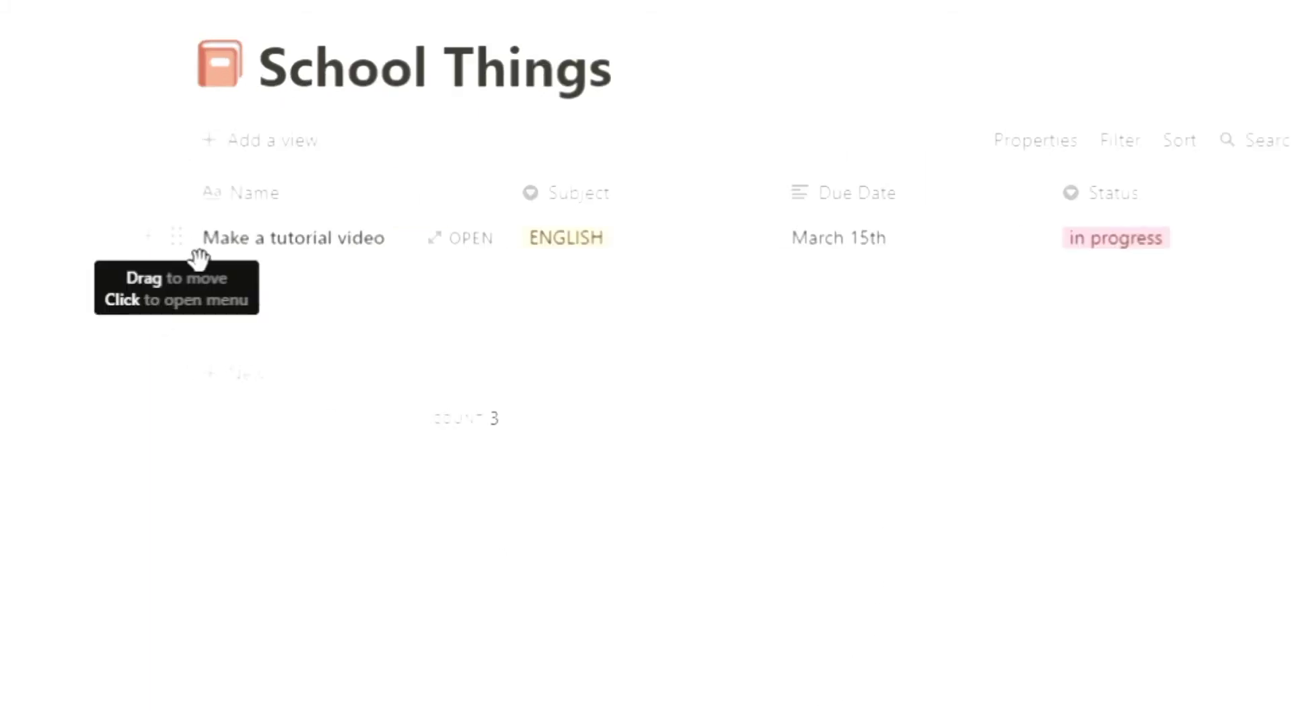
pyautogui.click(183, 245)
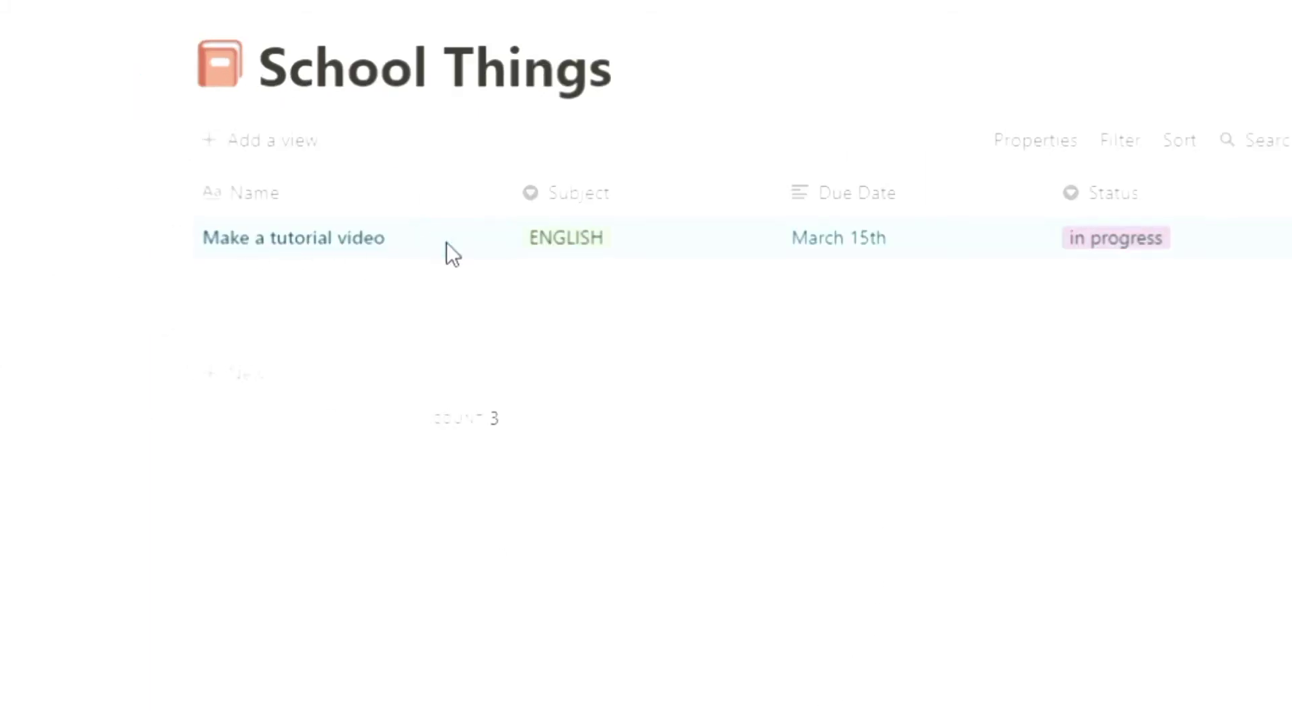
pyautogui.click(463, 240)
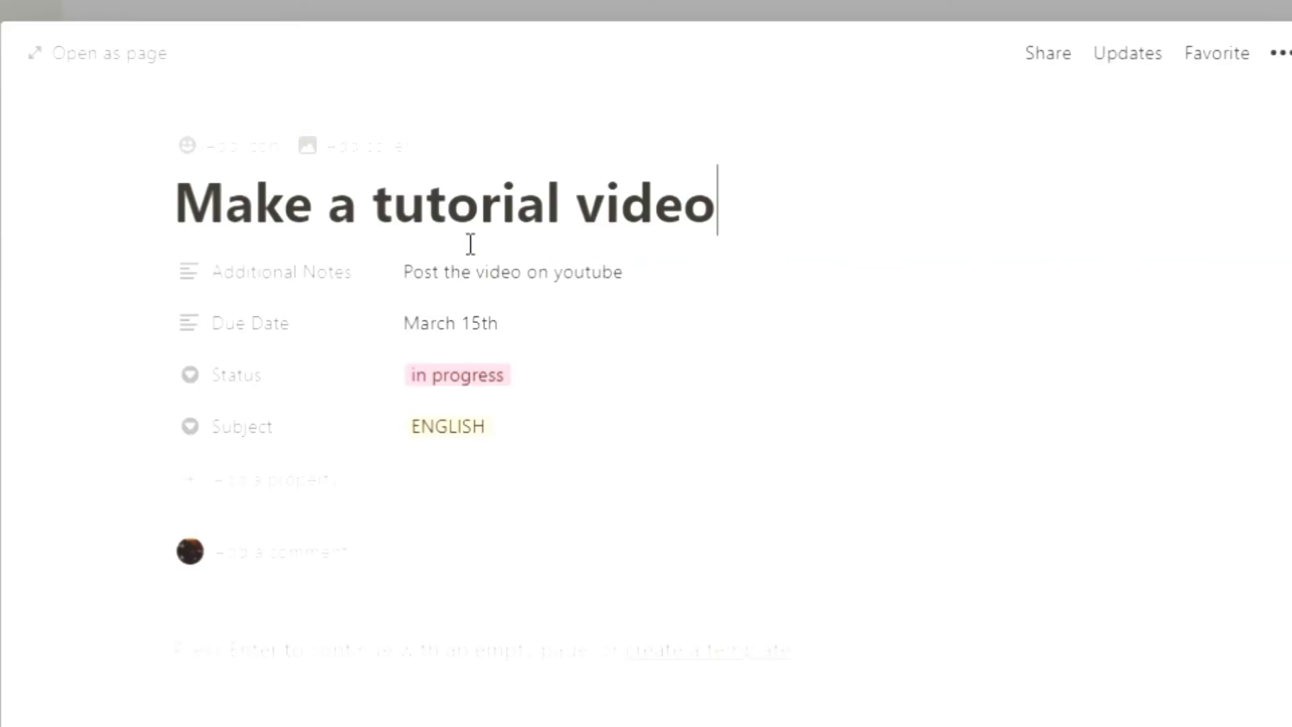
pyautogui.click(241, 145)
pyautogui.click(246, 291)
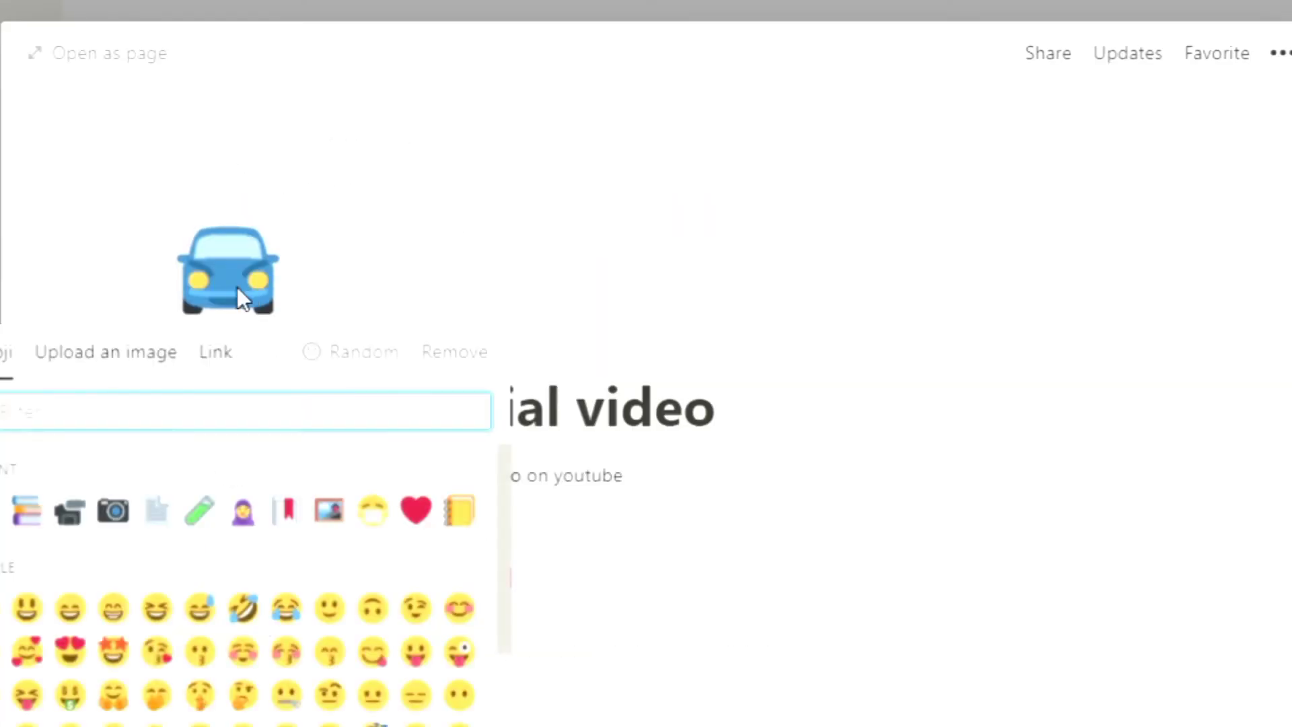
pyautogui.click(69, 513)
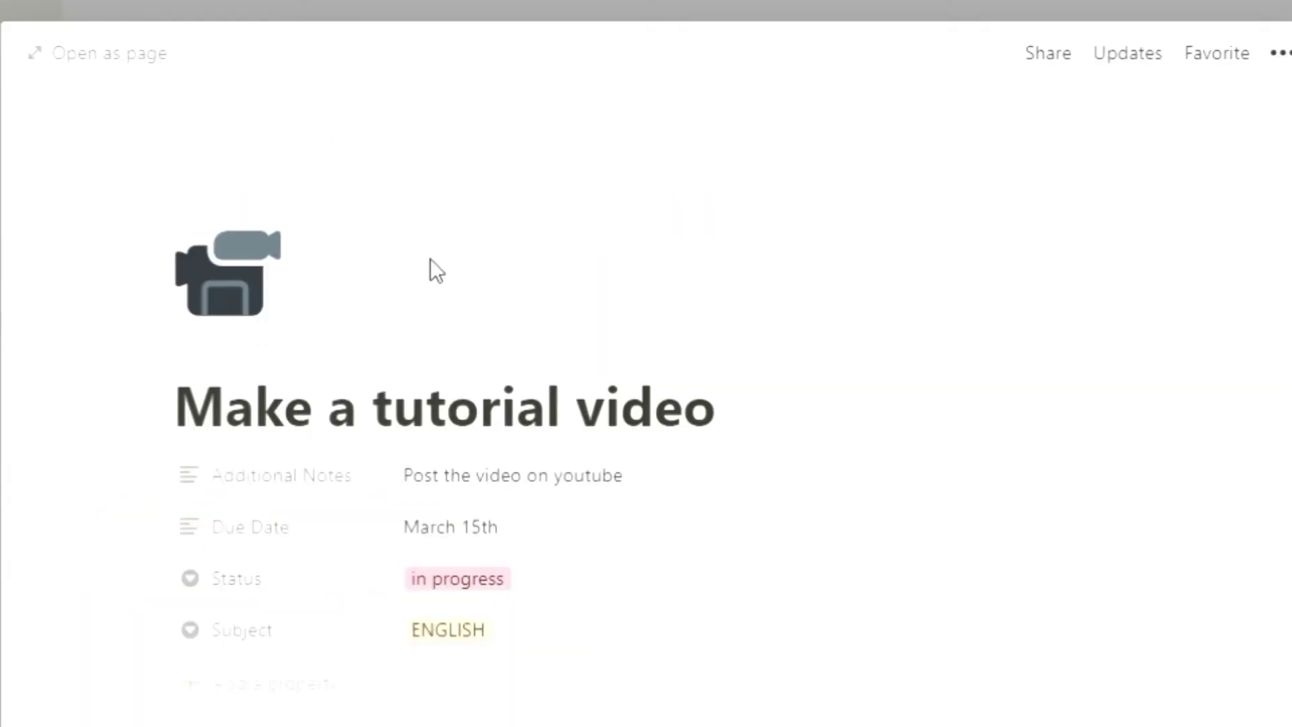
pyautogui.click(895, 10)
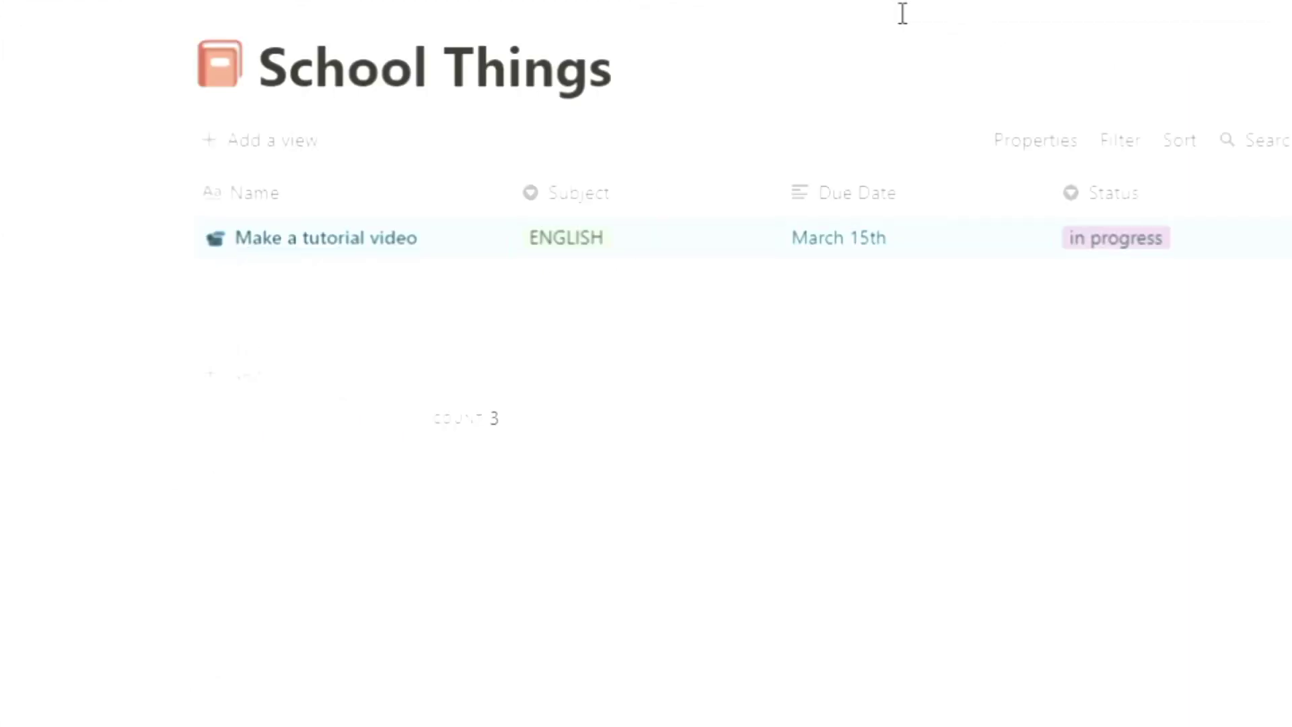
# Step: Add a second row named Make a digital poster with ENGLISH as its subject
pyautogui.click(188, 264)
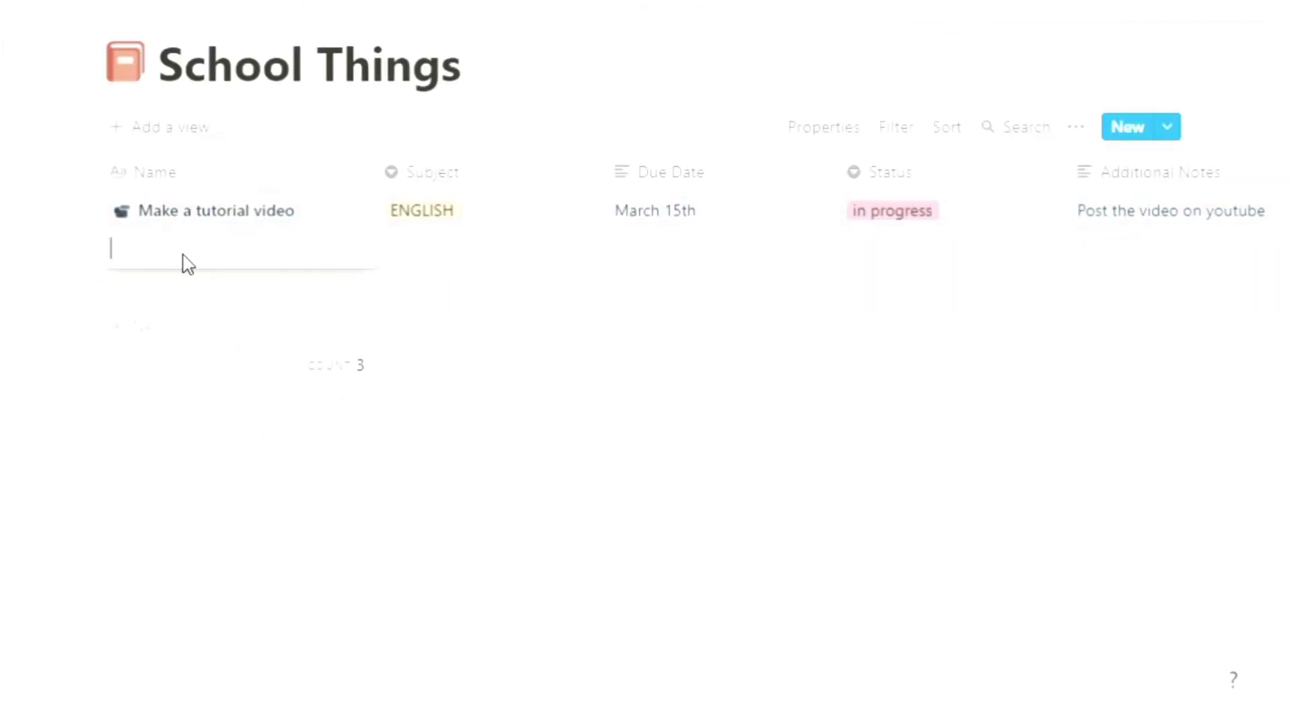
pyautogui.write('Make a digital poster')
pyautogui.click(425, 253)
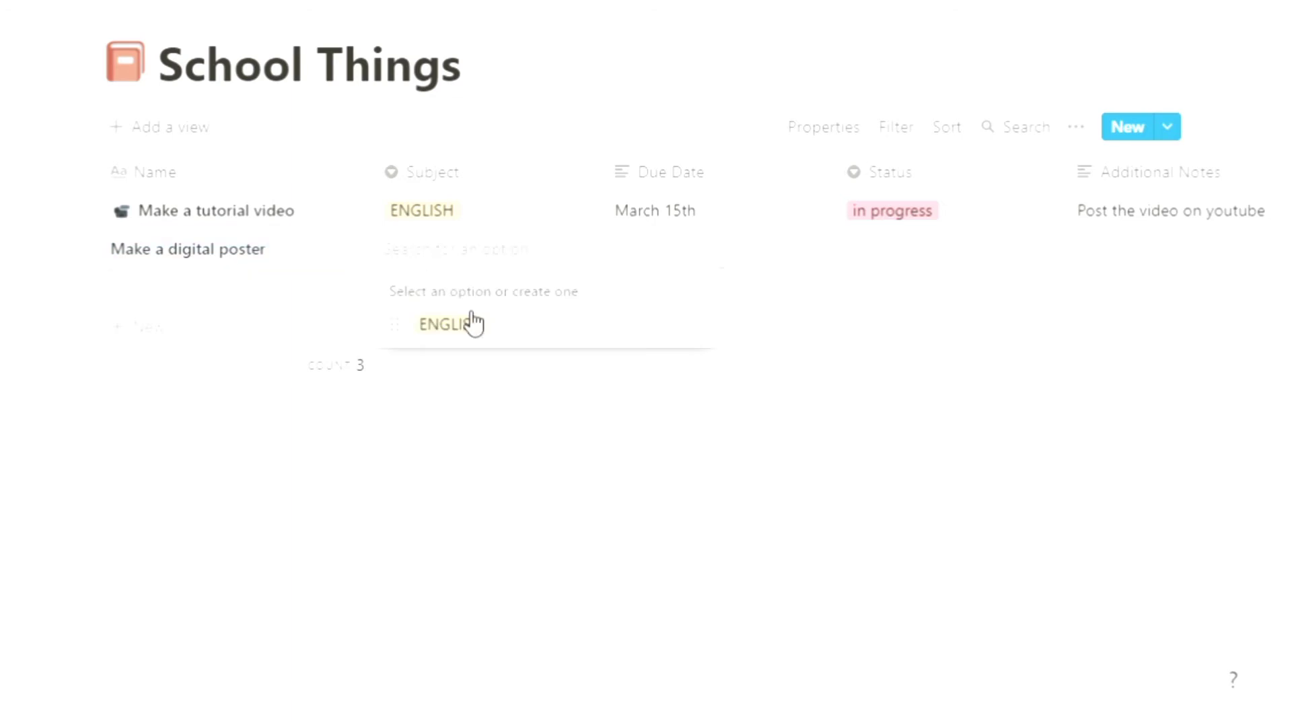
pyautogui.click(469, 321)
# Step: Set the second row's due date to March 15th and its status to a new not started option
pyautogui.click(686, 252)
pyautogui.write('March 15th')
pyautogui.press('Return')
pyautogui.click(867, 256)
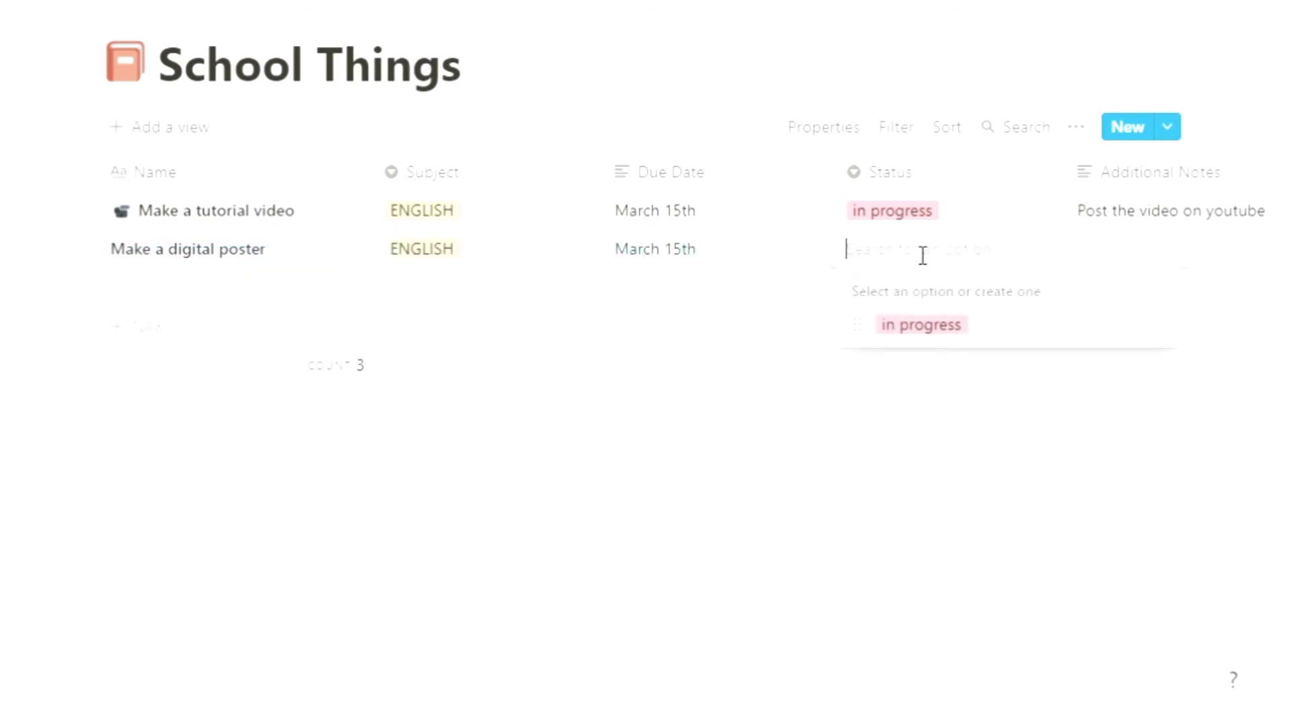
pyautogui.write('not started')
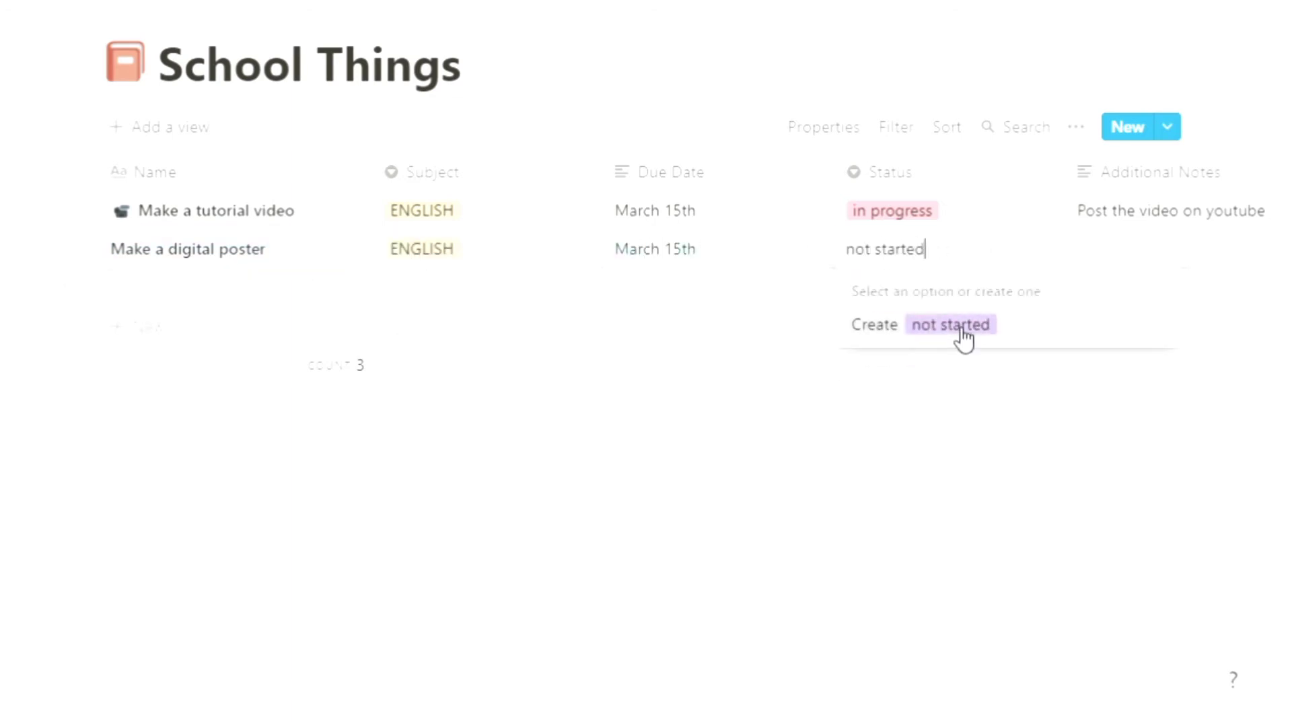
pyautogui.click(961, 326)
# Step: Enter "It has to be about tips on how to do and/or to make something..." as the second row's notes
pyautogui.click(1120, 259)
pyautogui.write('It has to be about how to')
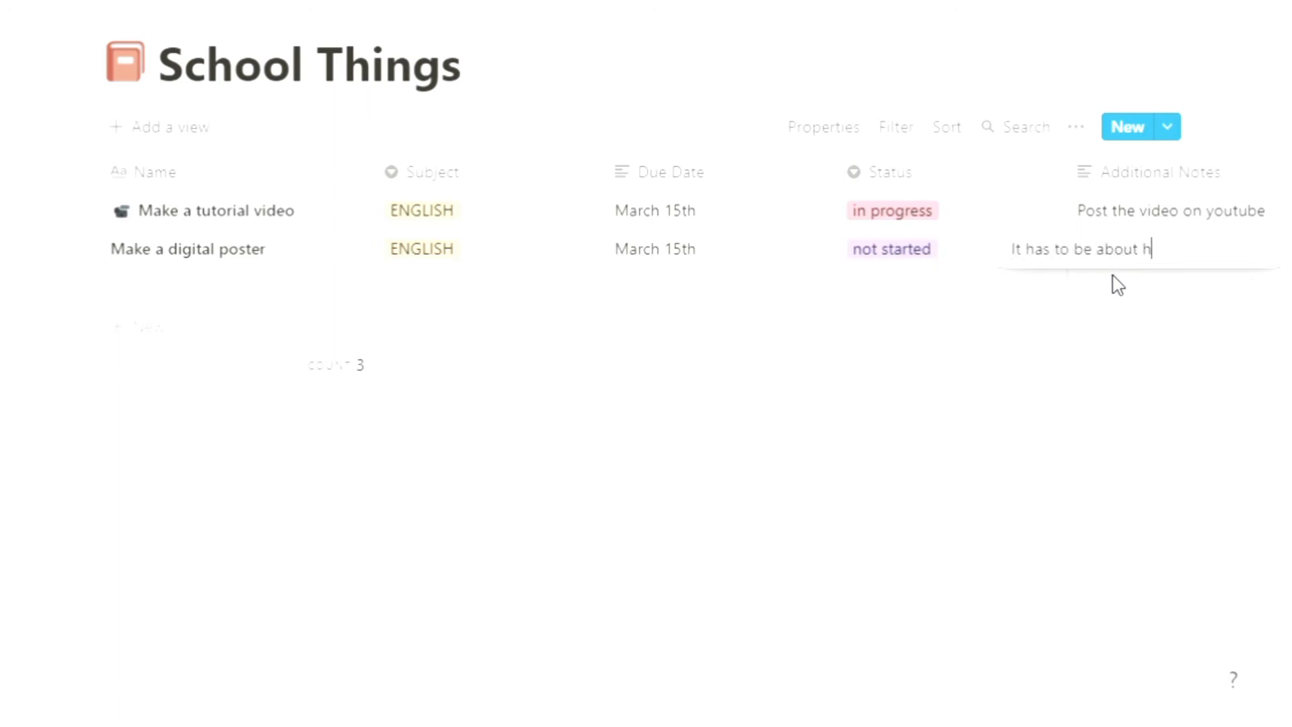
pyautogui.press('BackSpace')
pyautogui.press('BackSpace')
pyautogui.press('BackSpace')
pyautogui.press('BackSpace')
pyautogui.press('BackSpace')
pyautogui.press('BackSpace')
pyautogui.press('BackSpace')
pyautogui.write('tips on how to do and o')
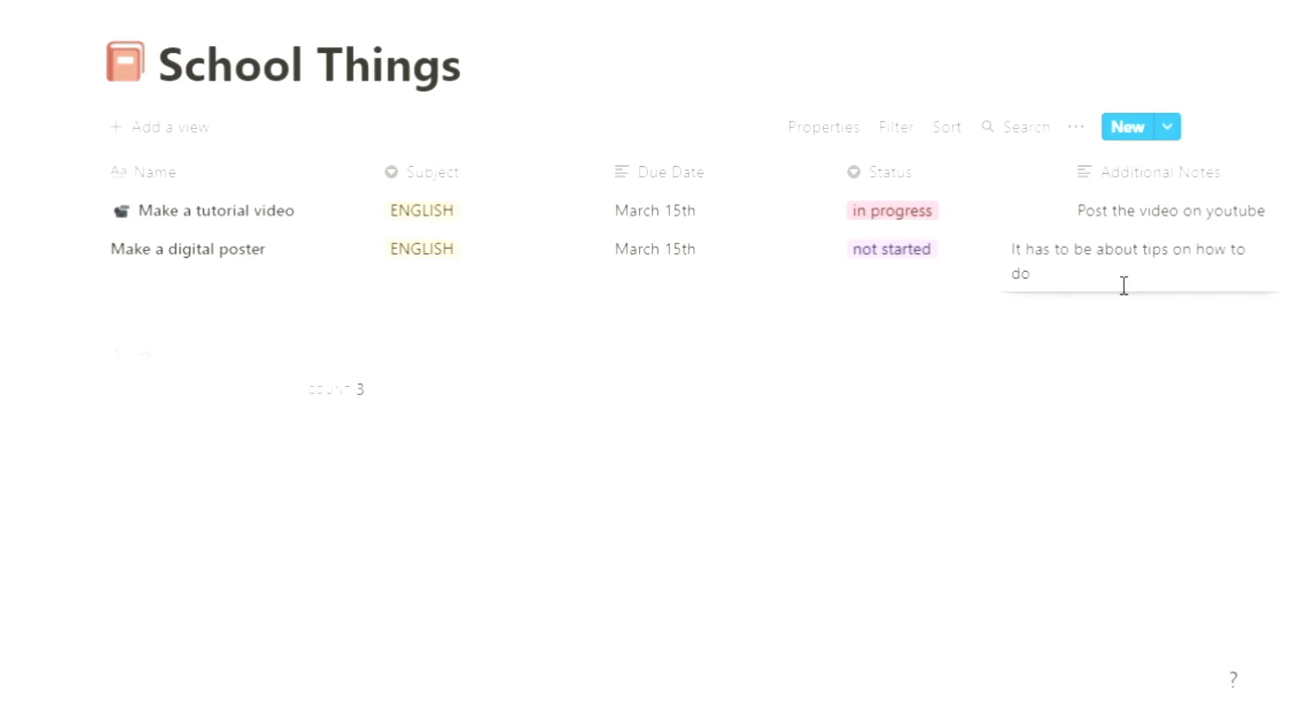
pyautogui.write('or to make something...')
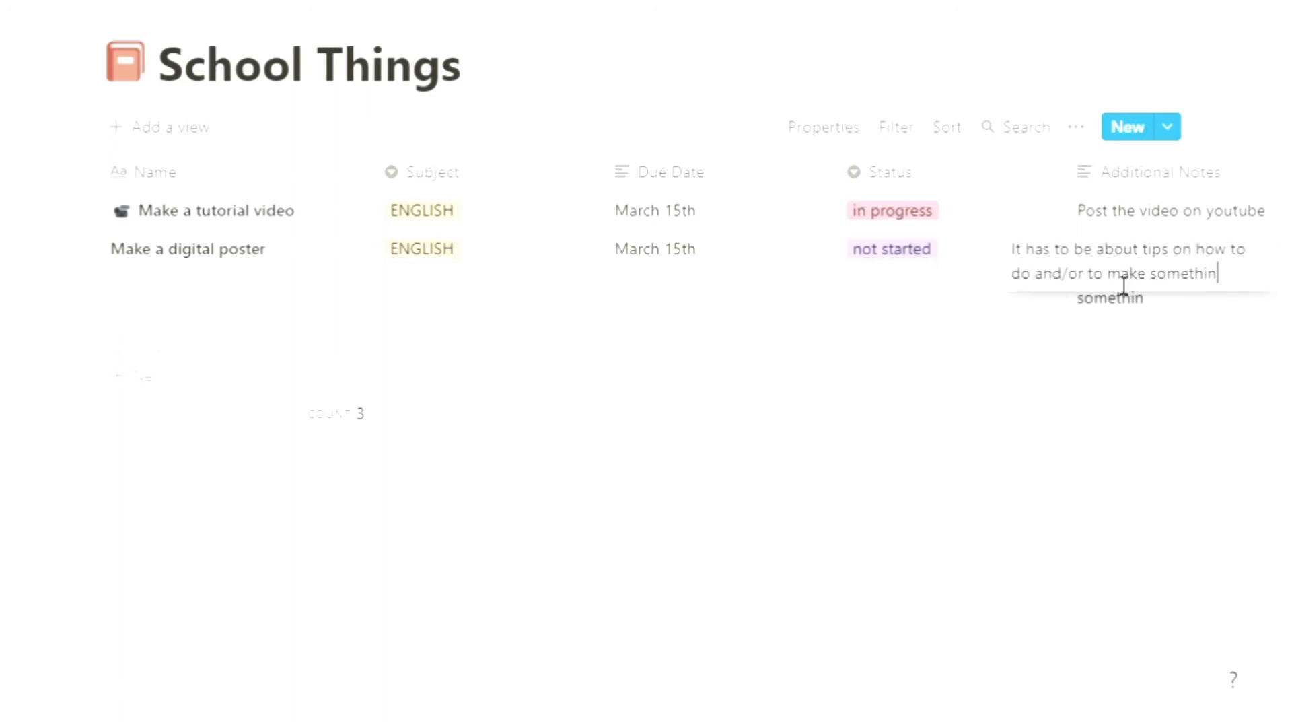
pyautogui.click(992, 420)
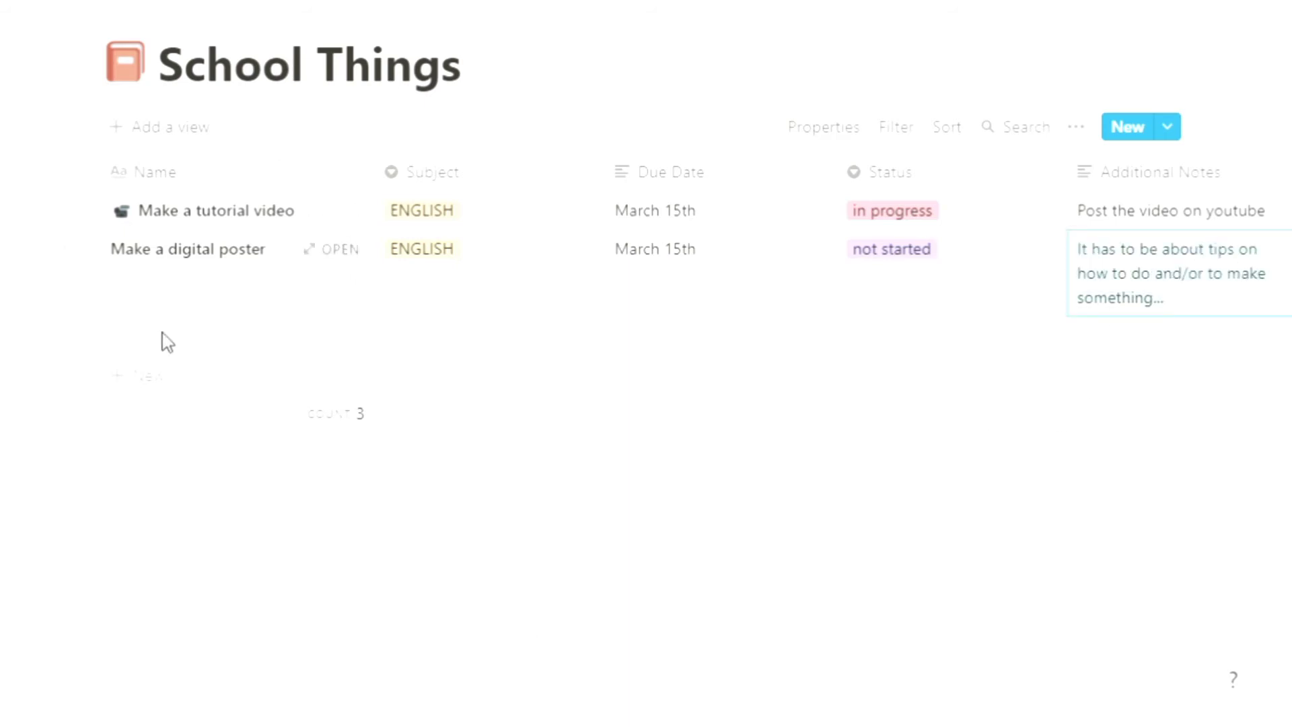
# Step: Open the digital poster row as a page and give it a pen icon found through the emoji search
pyautogui.click(343, 250)
pyautogui.click(134, 212)
pyautogui.moveTo(367, 460); pyautogui.dragTo(92, 369)
pyautogui.write('dra')
pyautogui.press('BackSpace')
pyautogui.press('BackSpace')
pyautogui.press('BackSpace')
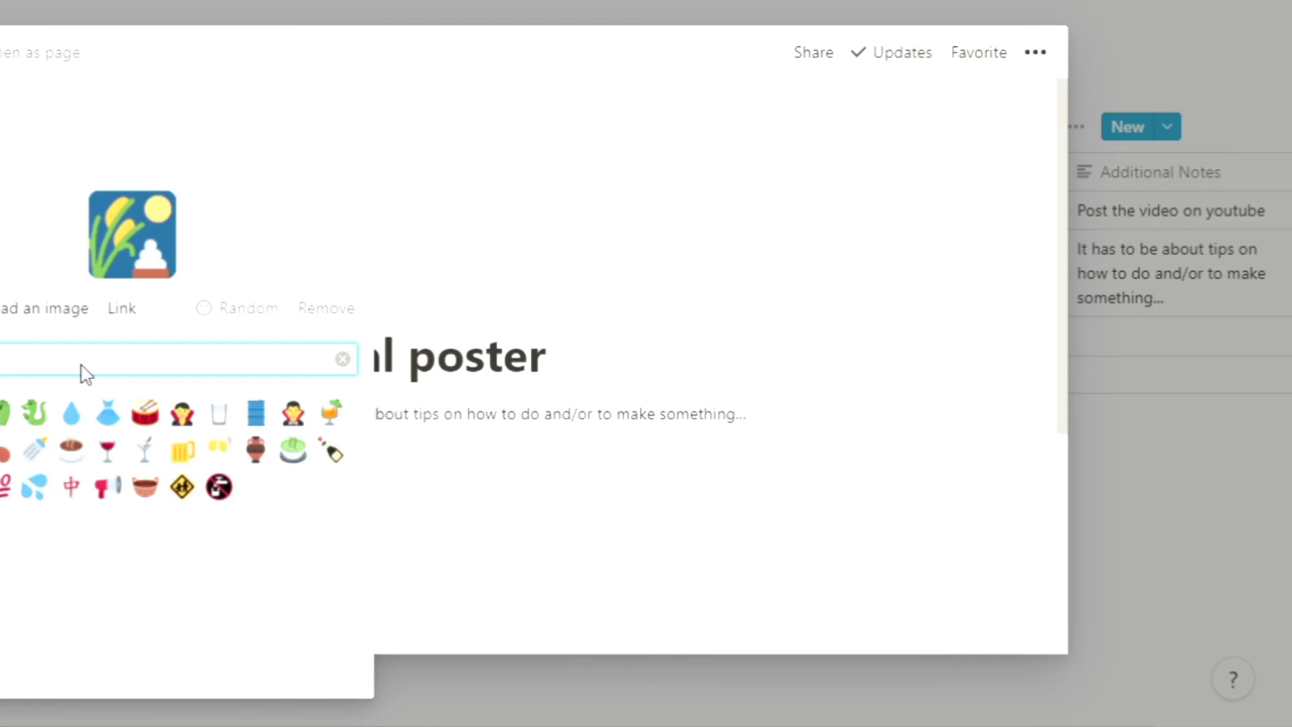
pyautogui.write('pen')
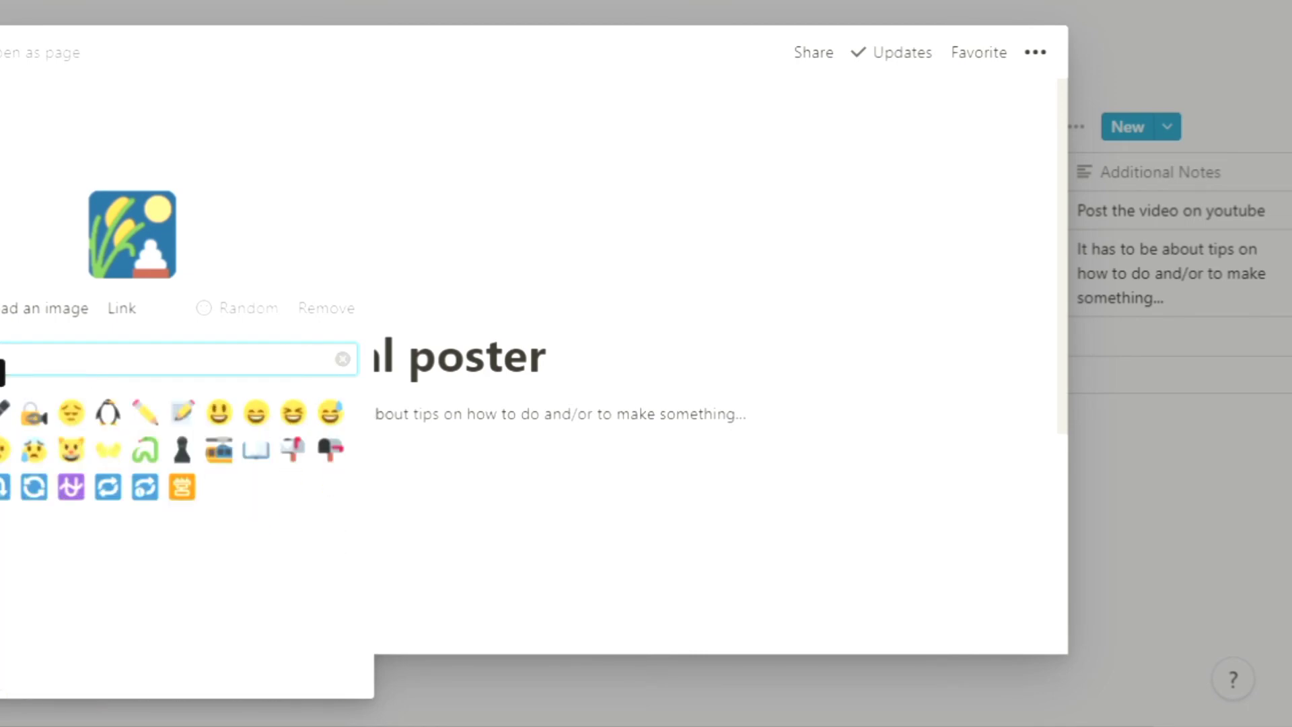
pyautogui.press('BackSpace')
pyautogui.press('BackSpace')
pyautogui.press('BackSpace')
pyautogui.write('hand')
pyautogui.press('BackSpace')
pyautogui.press('BackSpace')
pyautogui.press('BackSpace')
pyautogui.press('BackSpace')
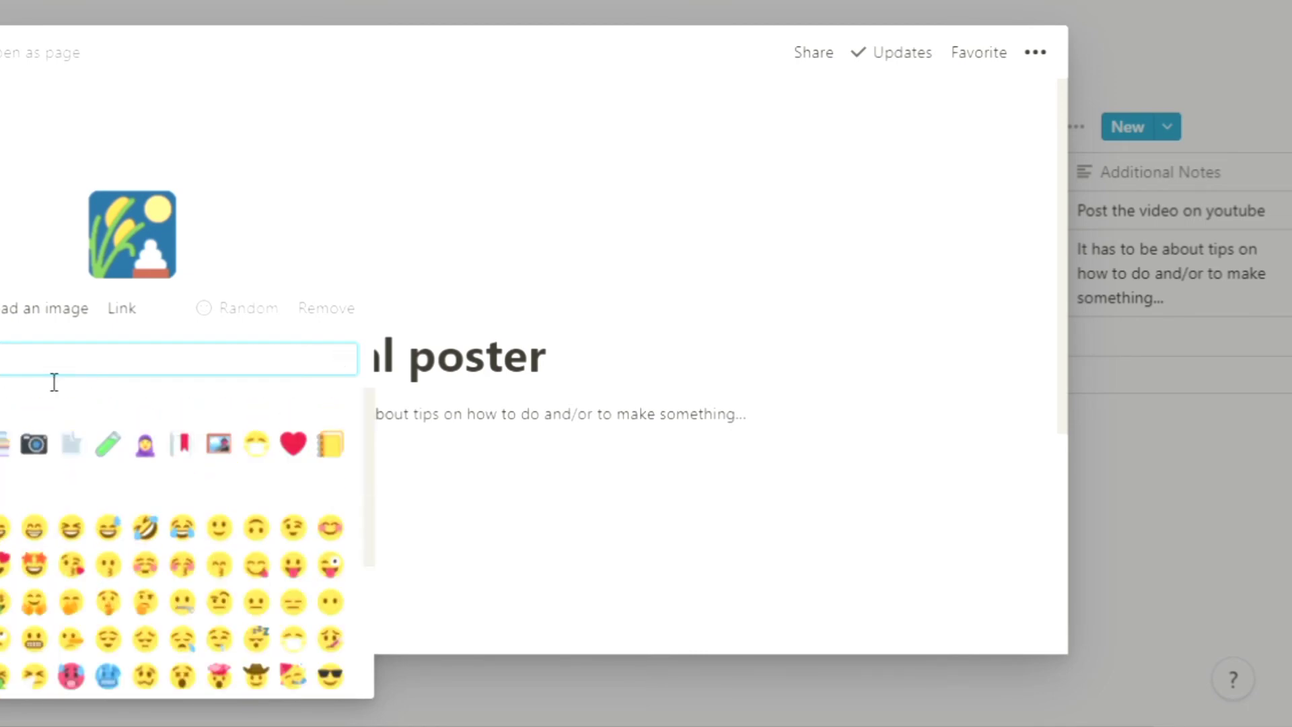
pyautogui.write('pen')
pyautogui.click(1, 444)
pyautogui.click(775, 7)
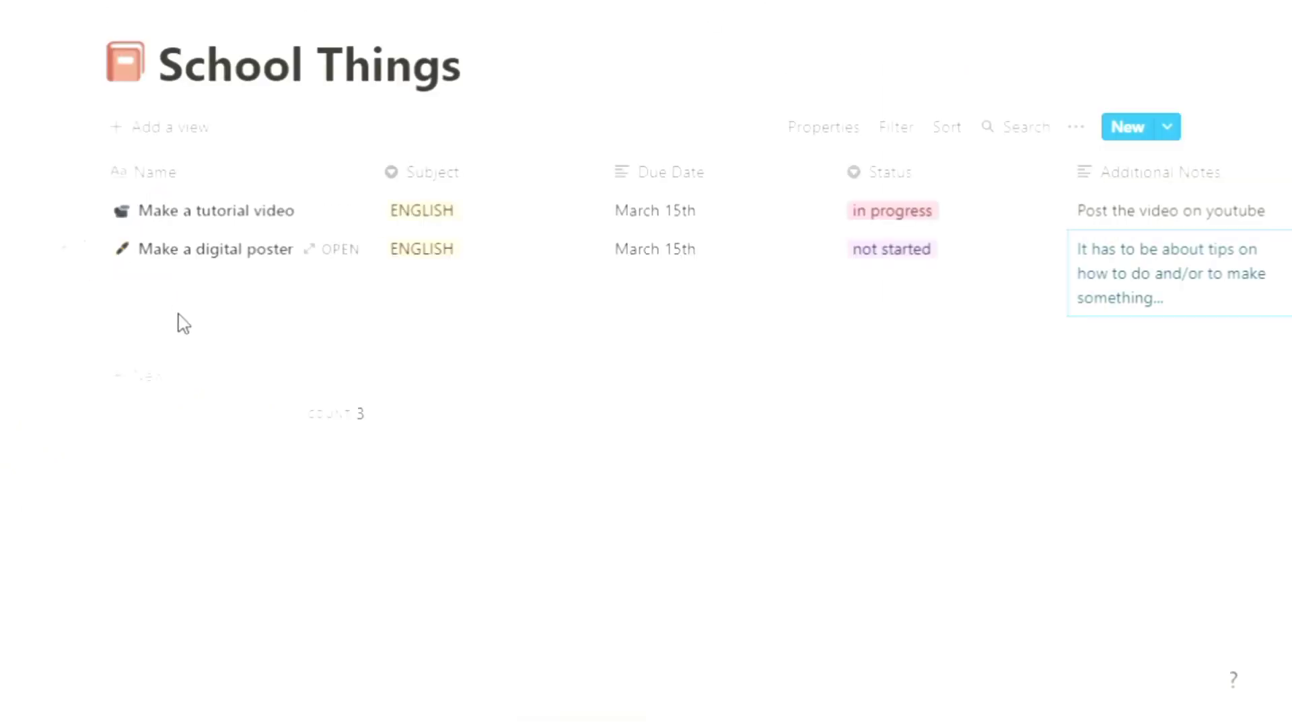
# Step: Add a Worksheet row and create the BIOLOGY subject option for it
pyautogui.click(154, 341)
pyautogui.write('Worksheet')
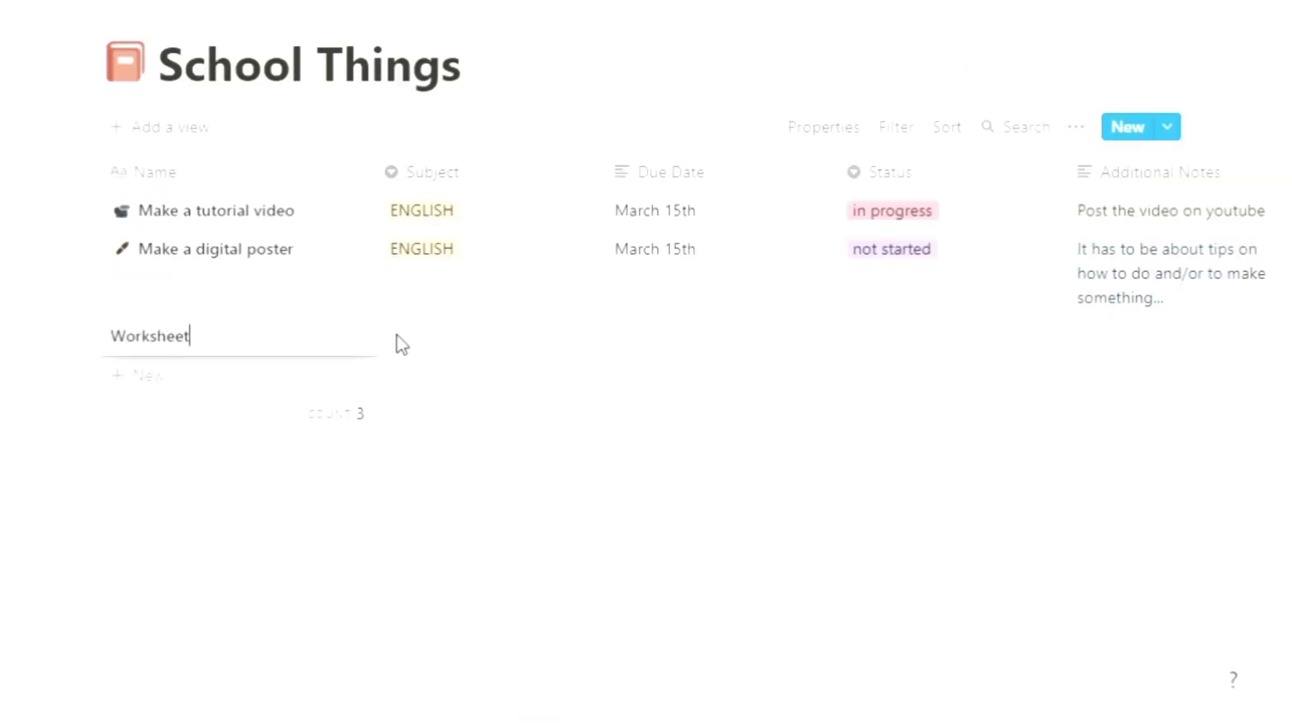
pyautogui.click(409, 349)
pyautogui.write('BIOLOGY')
pyautogui.click(507, 419)
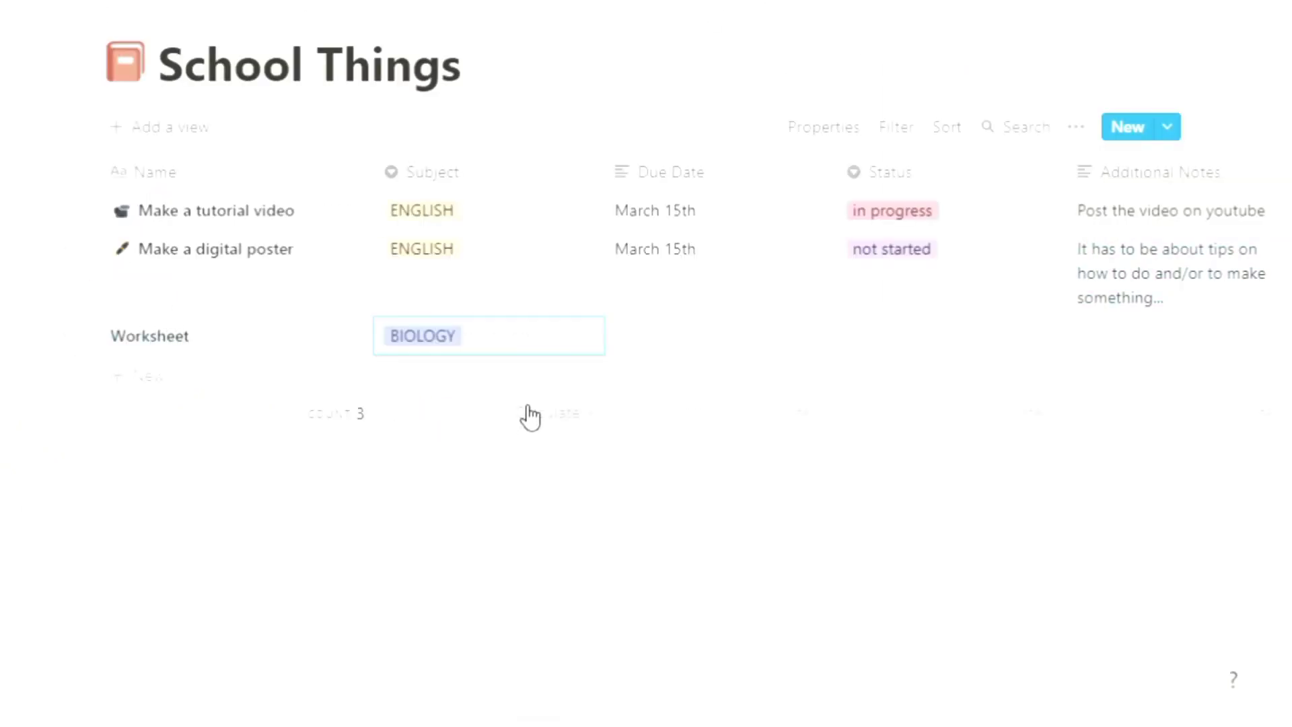
# Step: Set the Worksheet row's due date to March 20th and its status to not started
pyautogui.click(703, 337)
pyautogui.write('March ')
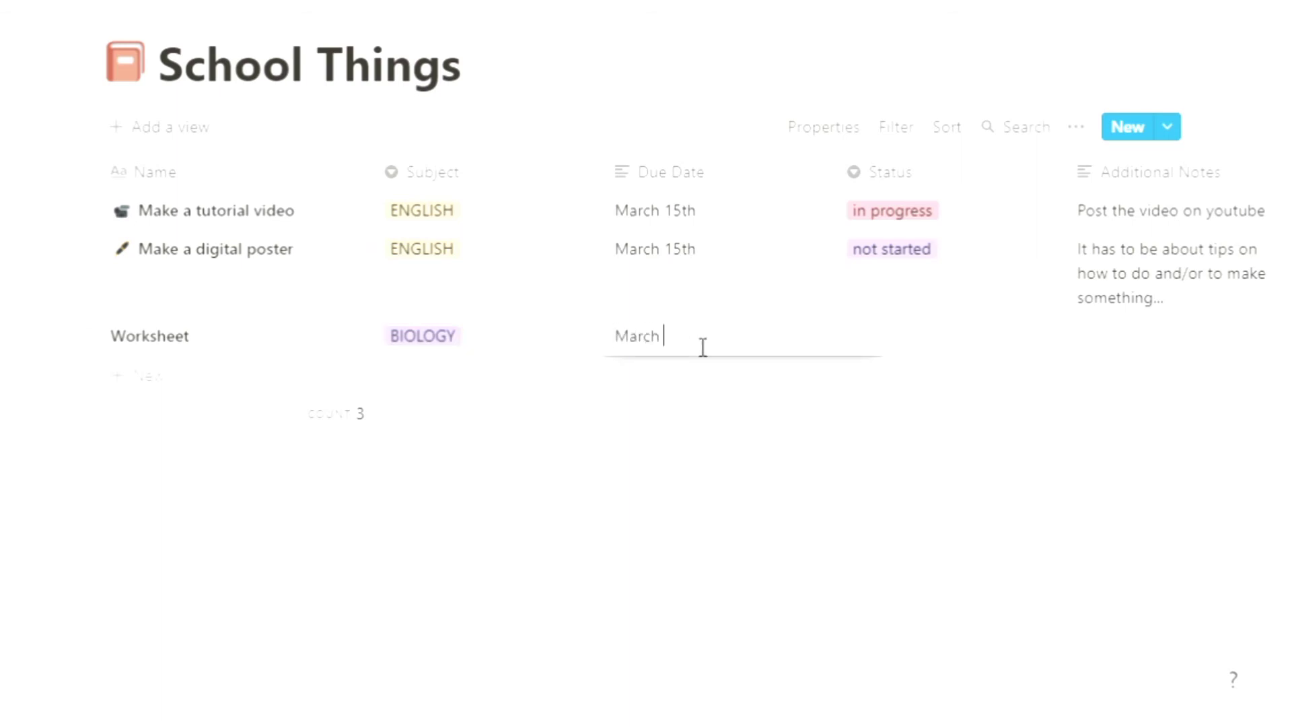
pyautogui.write('20th')
pyautogui.click(863, 341)
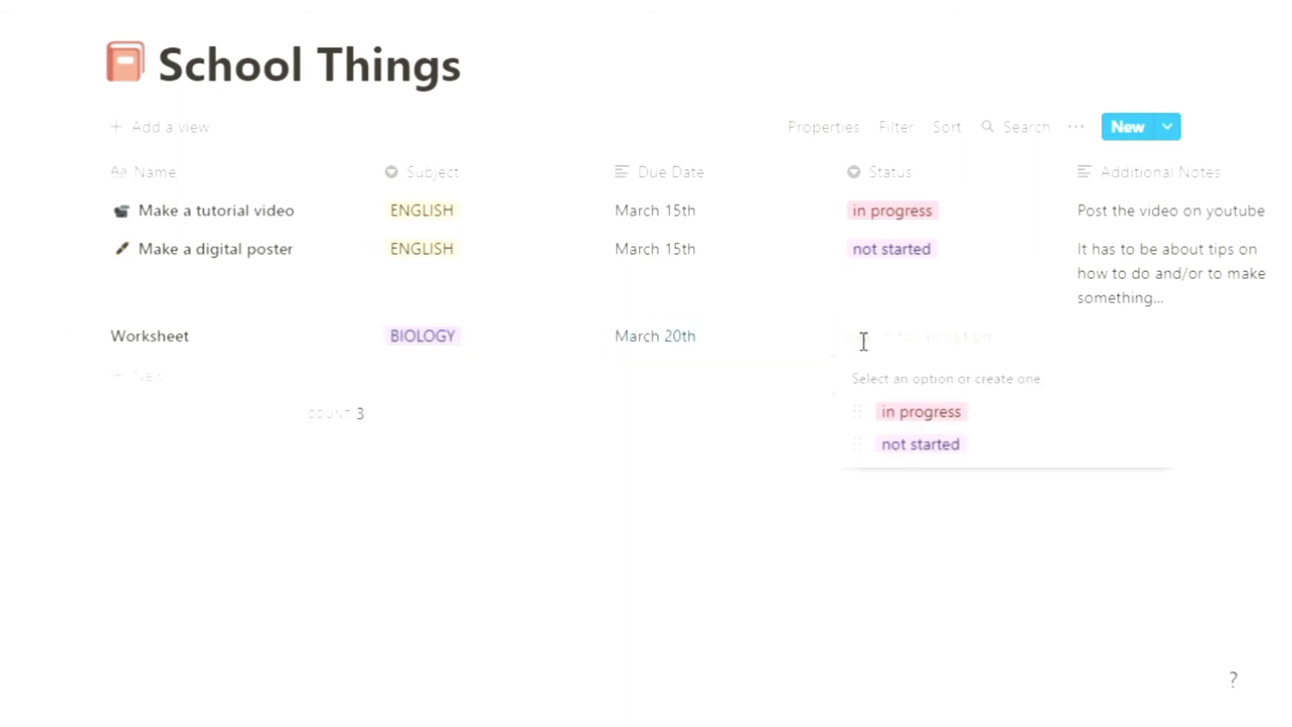
pyautogui.click(915, 446)
# Step: Add a Daily test row and create the CHEMISTRY subject option for it
pyautogui.click(132, 377)
pyautogui.write('Daily test')
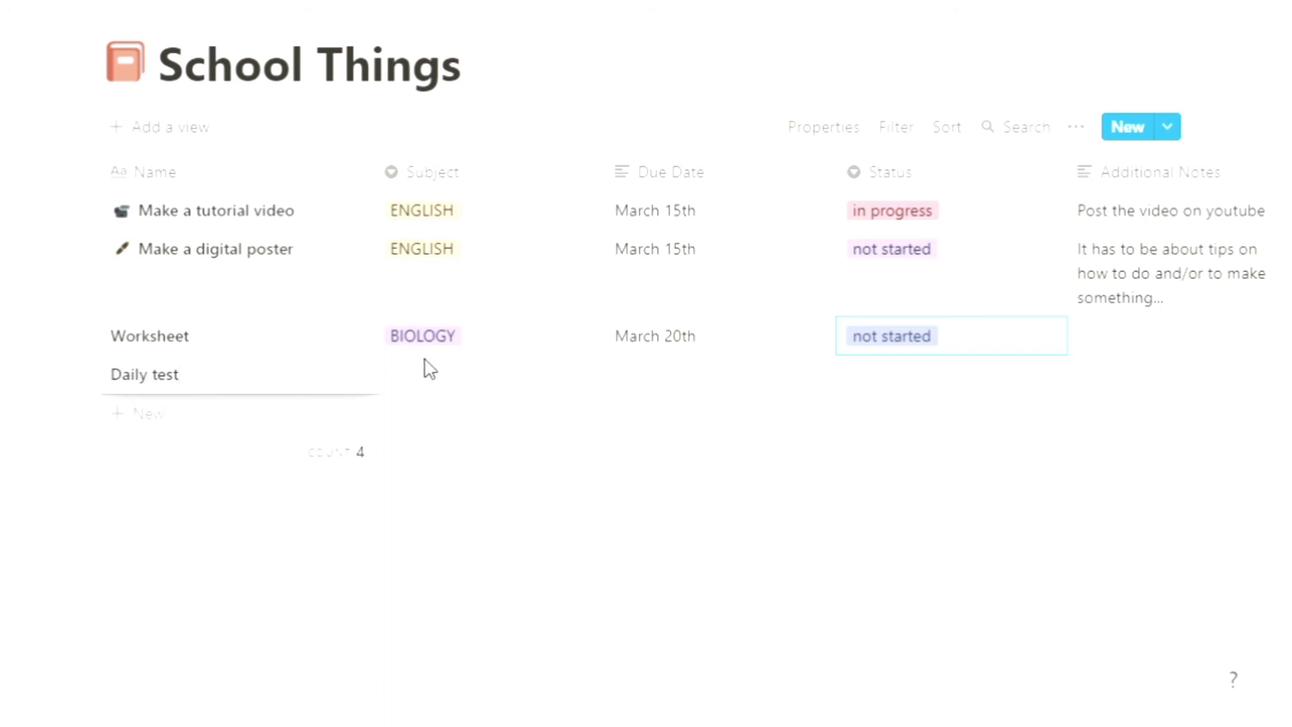
pyautogui.press('Return')
pyautogui.click(420, 375)
pyautogui.write('CHEMISTRY')
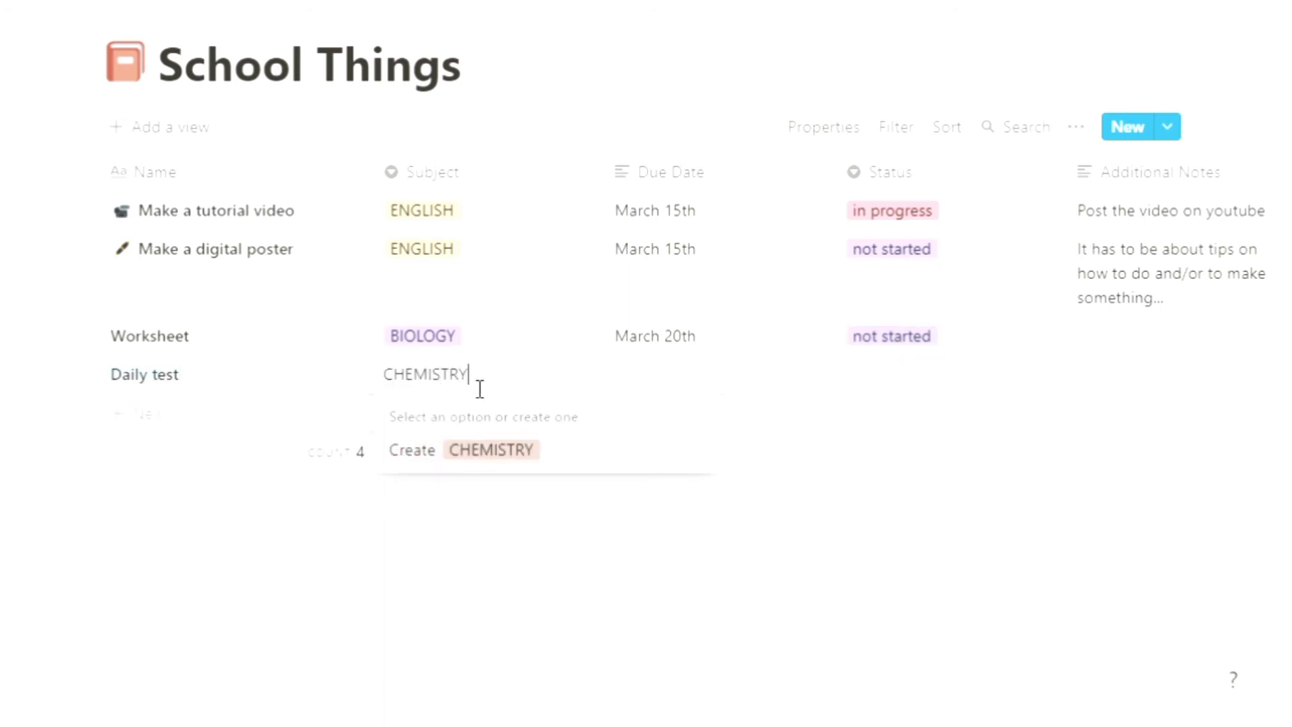
pyautogui.press('Return')
# Step: Set the Daily test row's status to not started
pyautogui.click(910, 377)
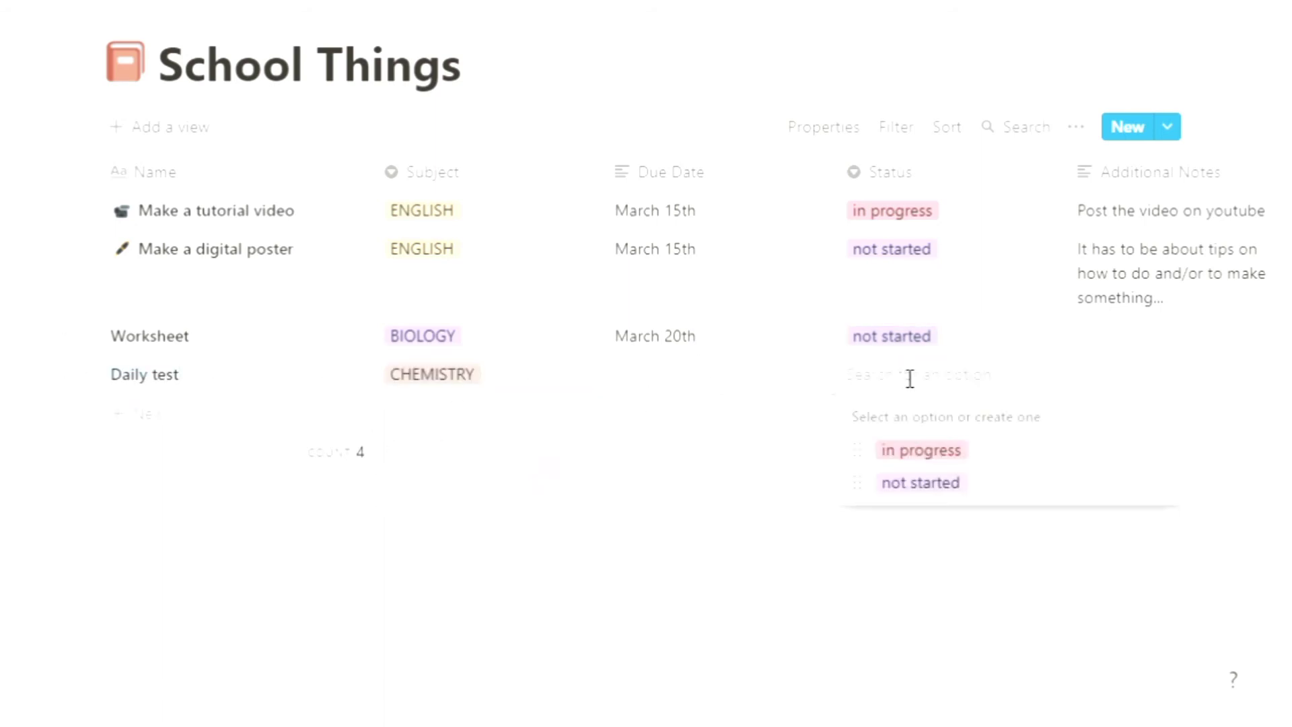
pyautogui.click(915, 483)
pyautogui.click(1091, 378)
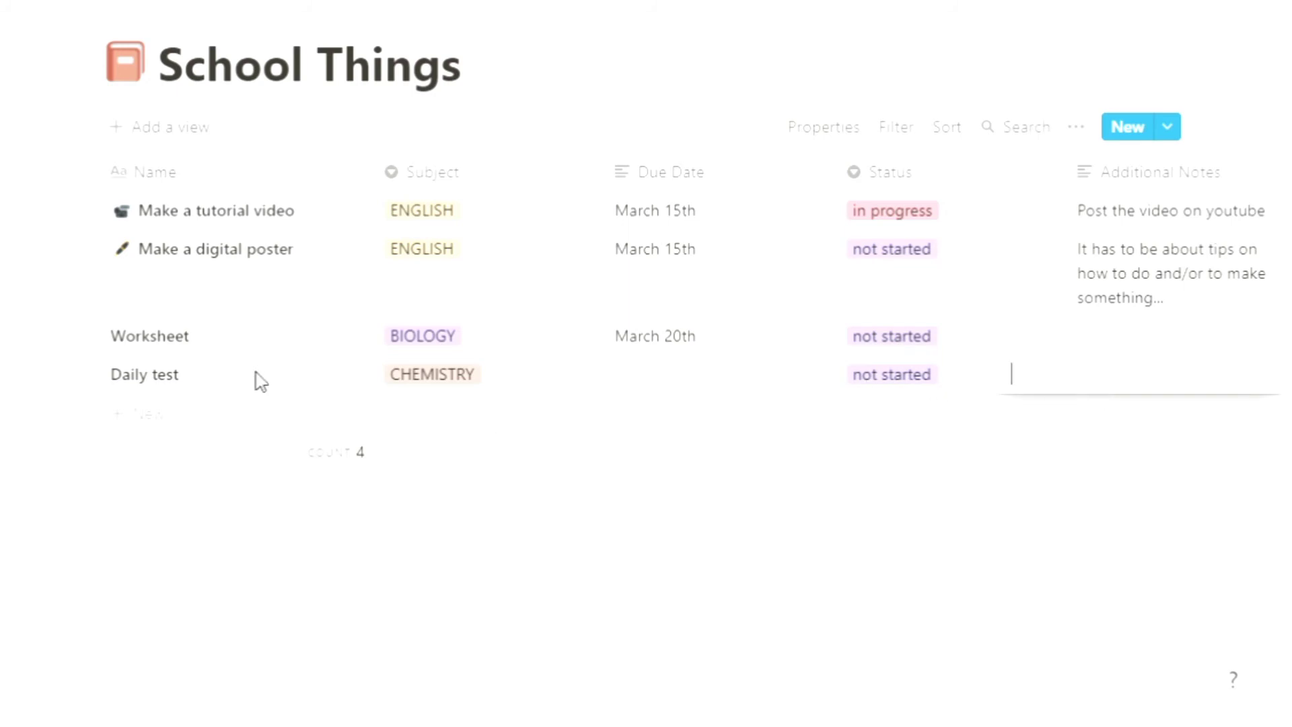
# Step: Add a row named Make a rhythm gymnastics video with a new SPORTS subject option
pyautogui.click(158, 415)
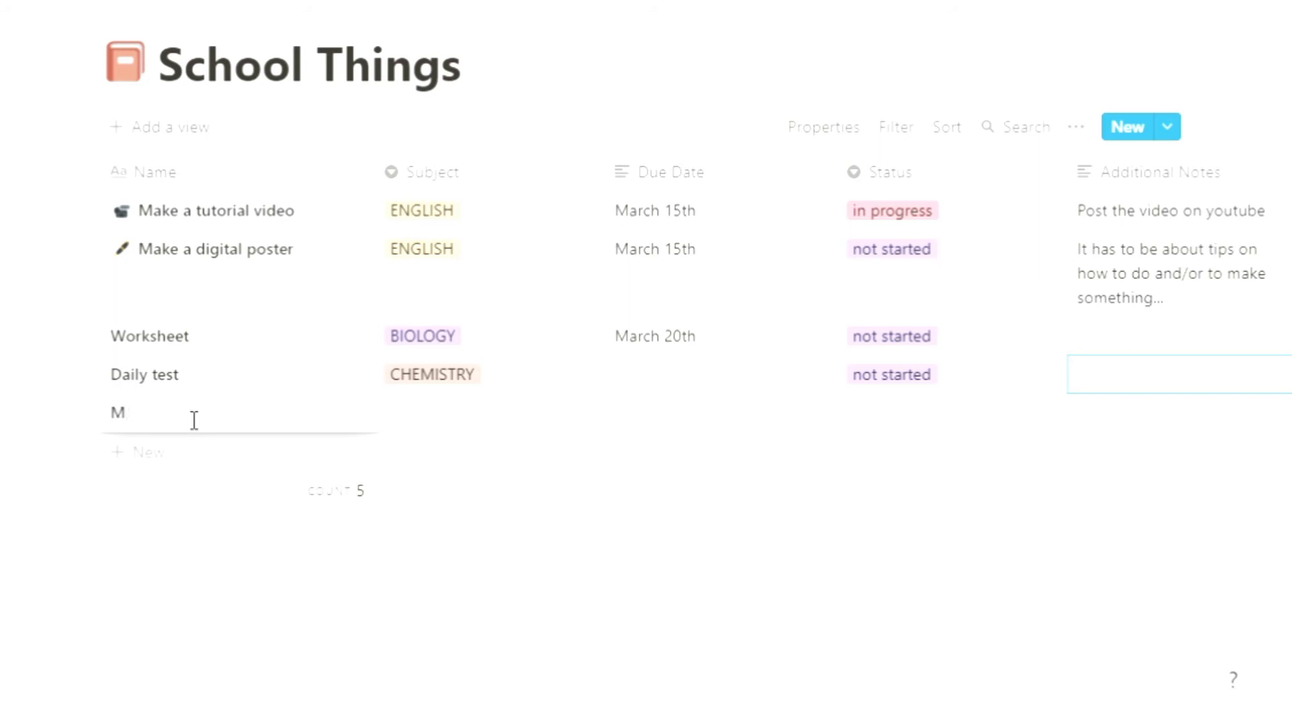
pyautogui.press('BackSpace')
pyautogui.press('BackSpace')
pyautogui.press('BackSpace')
pyautogui.write('K')
pyautogui.write('gymnastics video')
pyautogui.press('Escape')
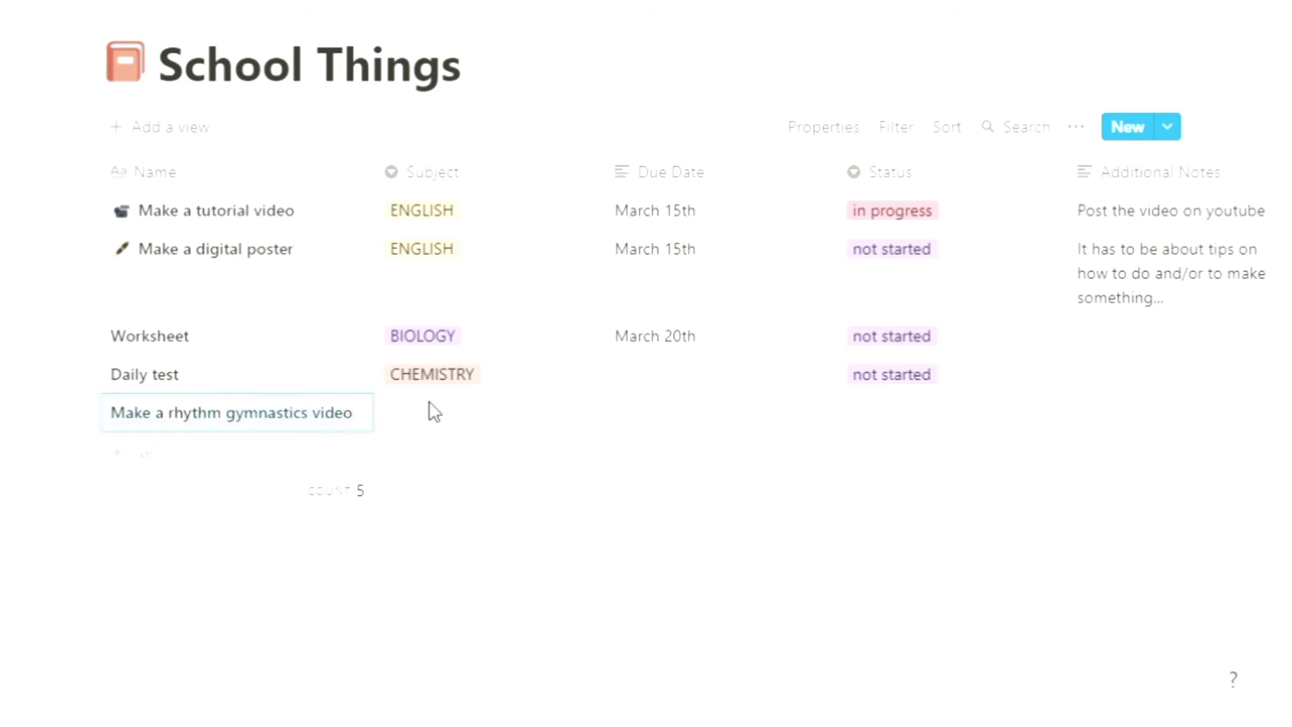
pyautogui.click(440, 413)
pyautogui.write('SPORTS')
pyautogui.press('Return')
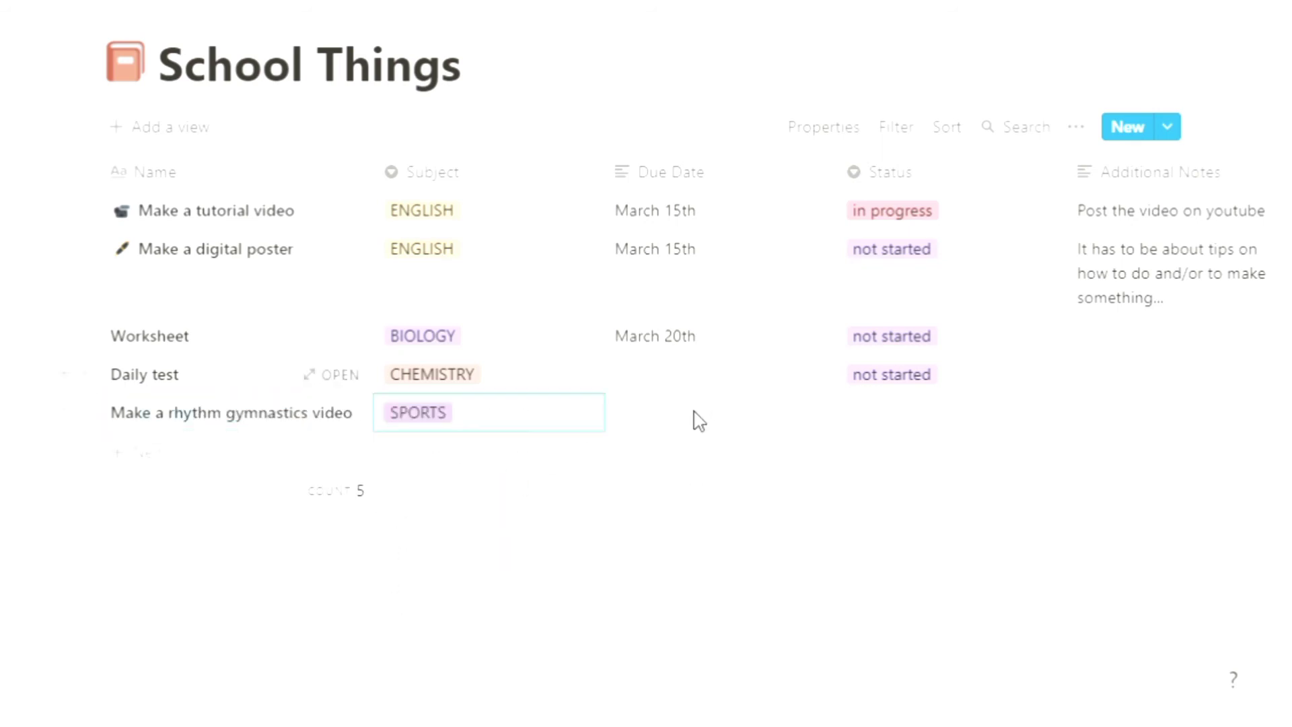
# Step: Set the gymnastics video row's due date to March 4th and its status to a new completed option
pyautogui.click(680, 427)
pyautogui.write('March 4th')
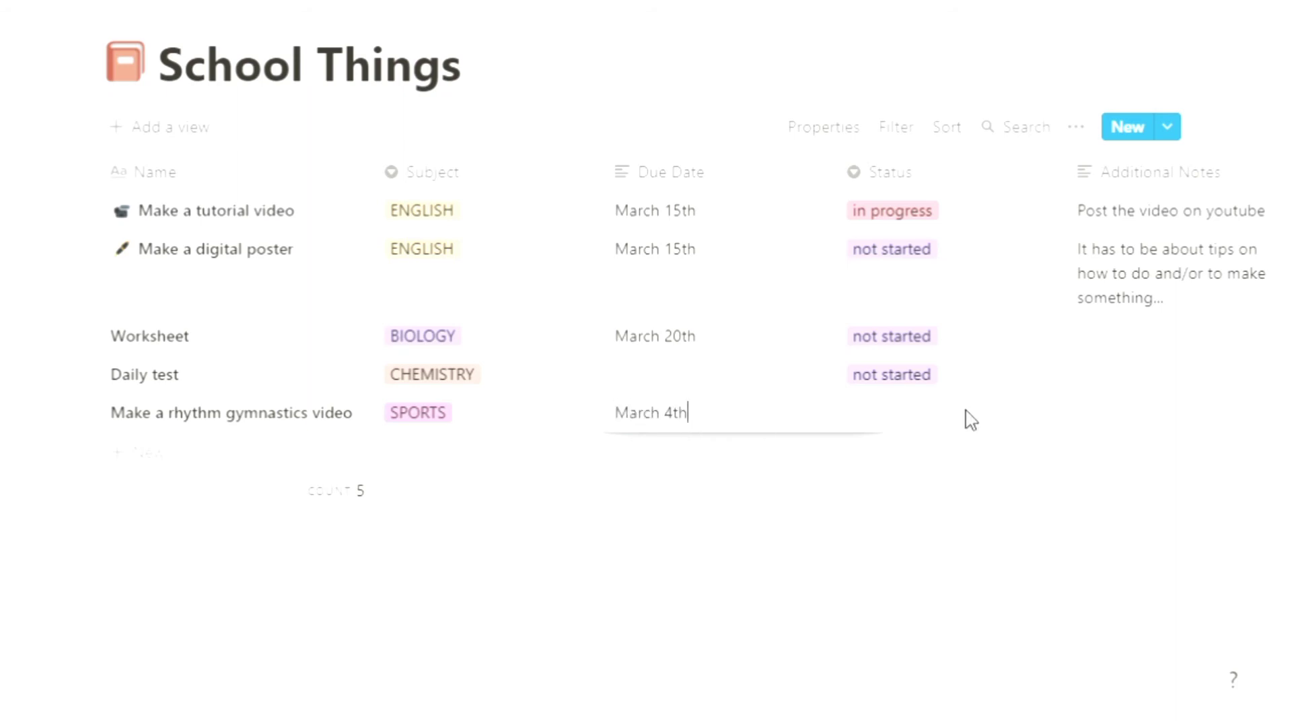
pyautogui.click(914, 423)
pyautogui.write('completed')
pyautogui.click(955, 496)
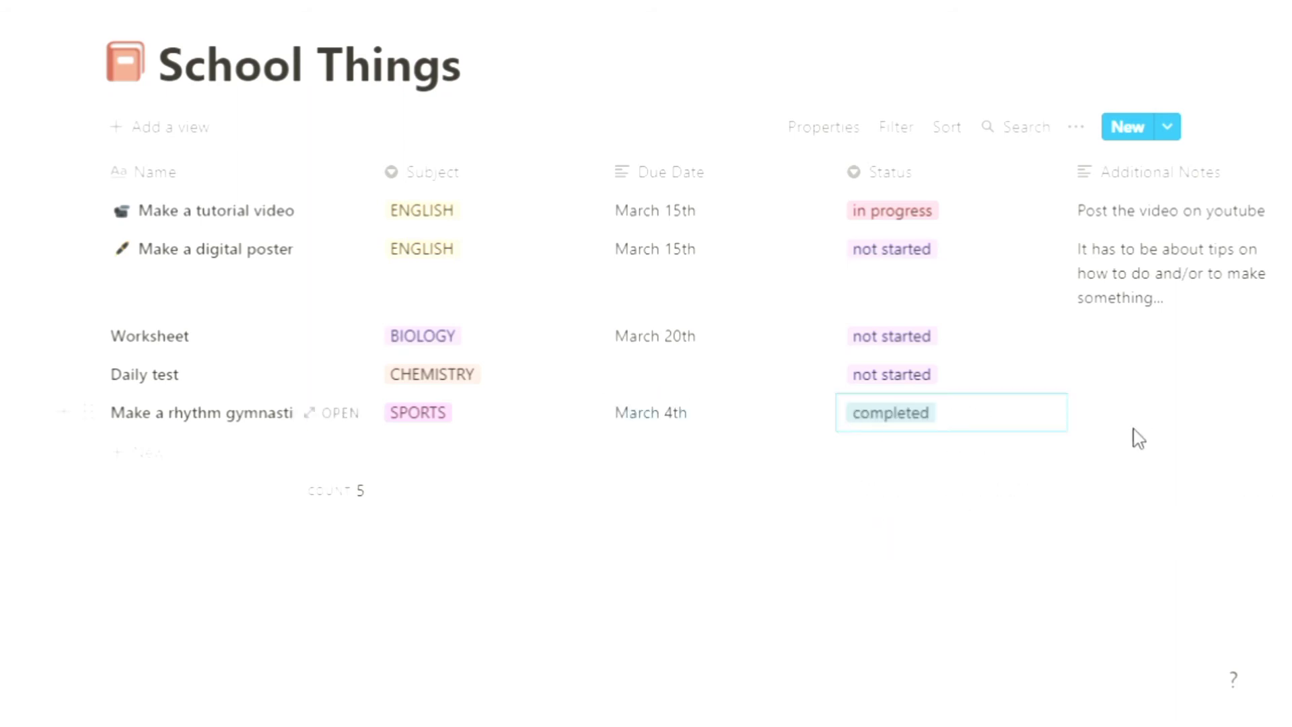
# Step: Open the Worksheet row and give it a paper document icon found by searching the emoji picker for paper
pyautogui.click(329, 336)
pyautogui.click(156, 232)
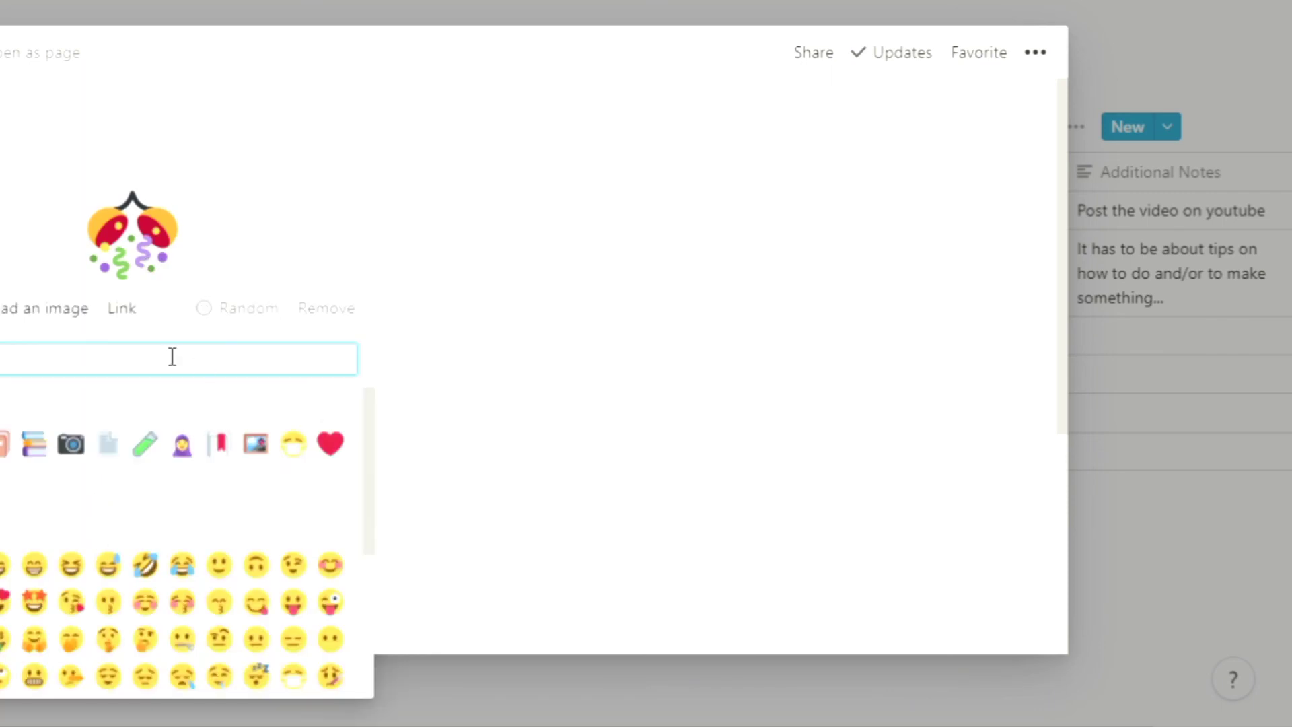
pyautogui.write('paper')
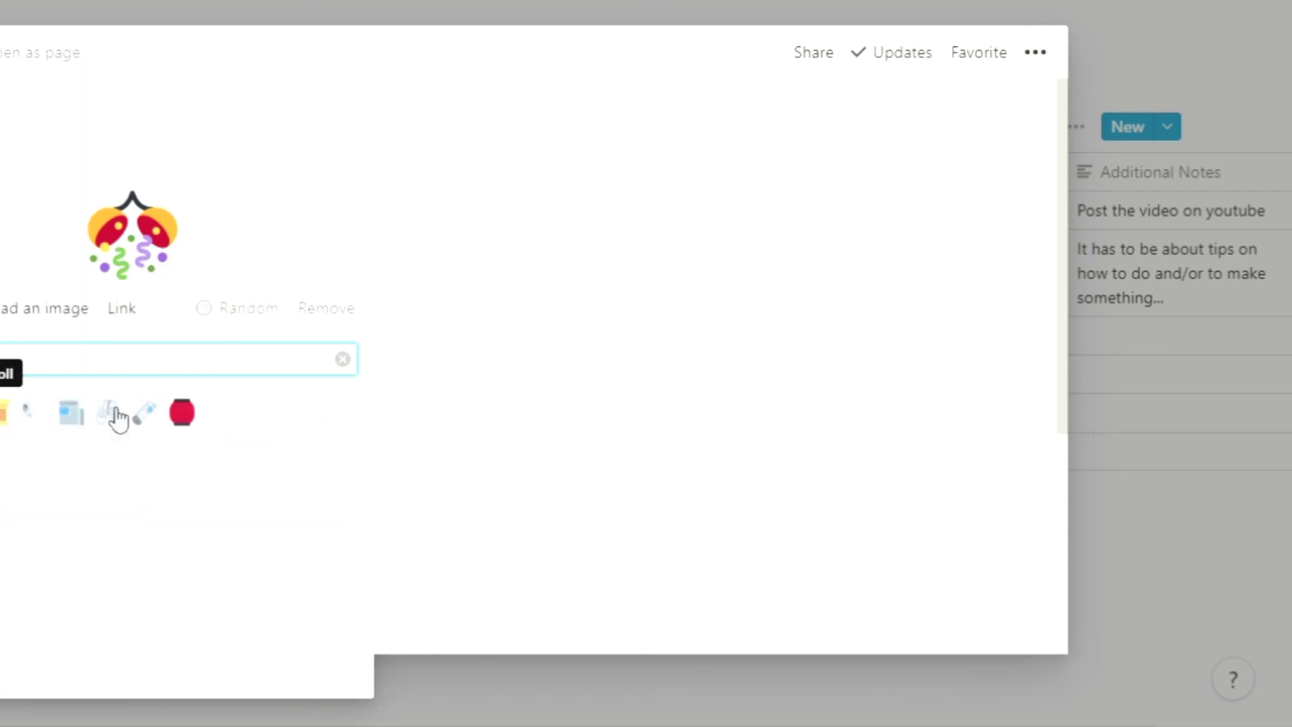
pyautogui.click(10, 418)
pyautogui.click(143, 266)
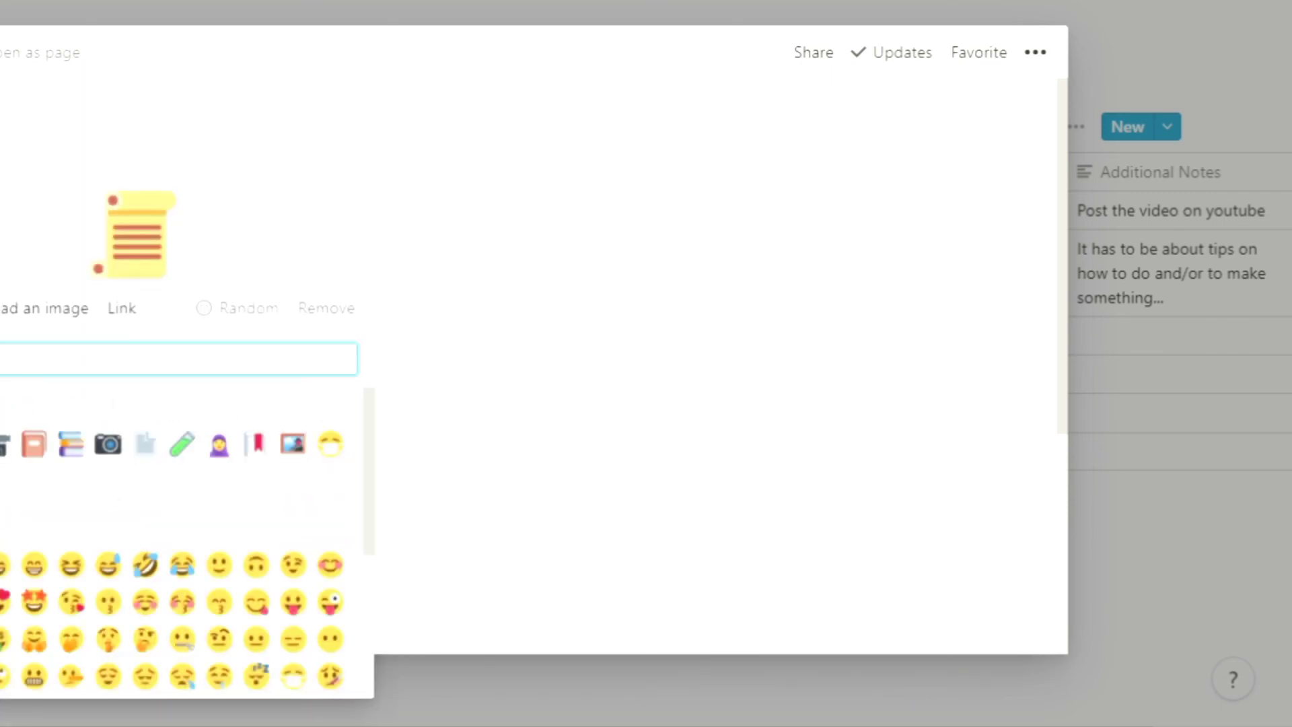
pyautogui.click(144, 446)
pyautogui.press('Escape')
# Step: Open the Daily test row and give it a green pencil icon
pyautogui.click(332, 375)
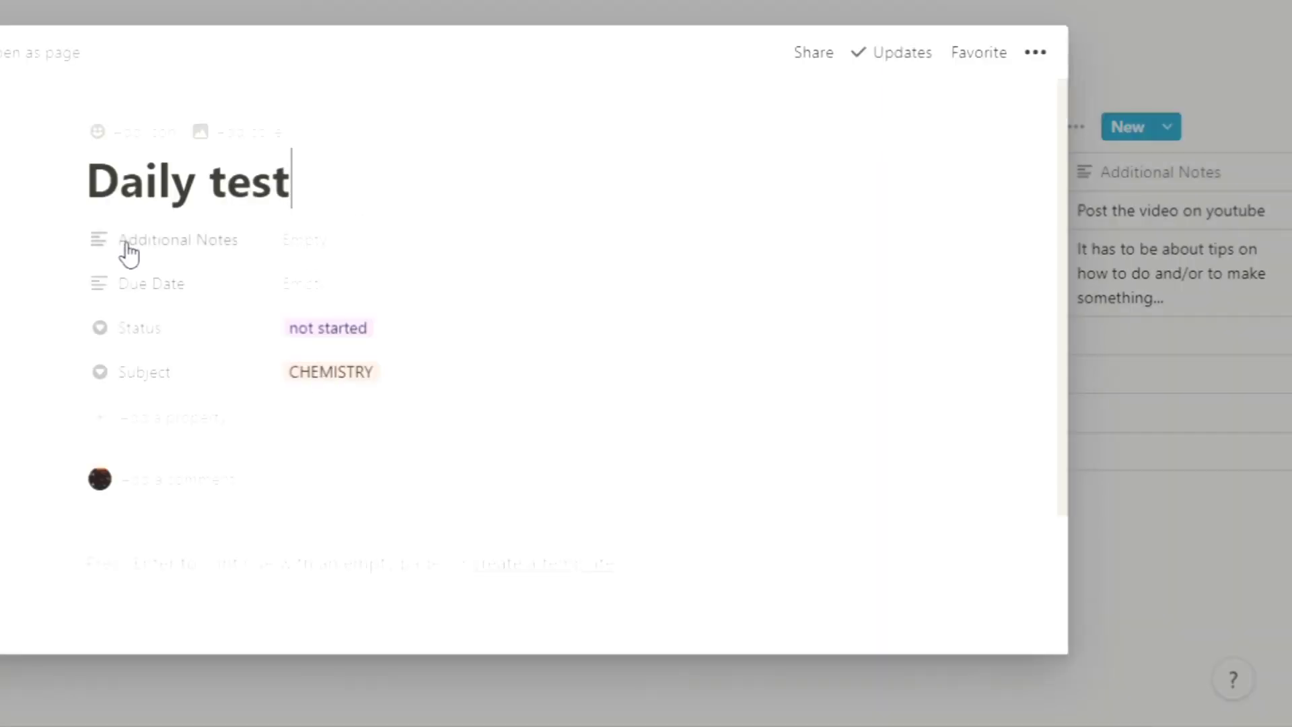
pyautogui.click(132, 133)
pyautogui.click(167, 231)
pyautogui.click(189, 449)
pyautogui.press('Escape')
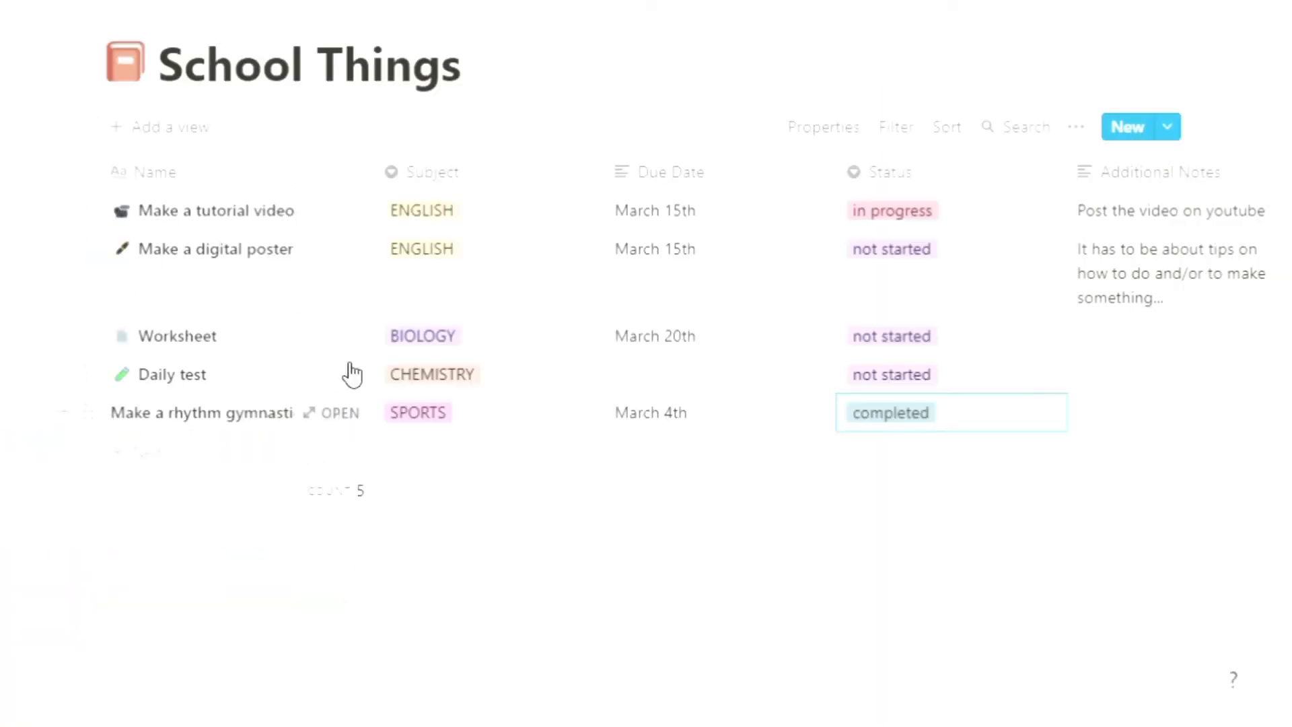
# Step: Open the gymnastics video row, add an icon, and search the emoji picker for a gymnastics emoji
pyautogui.click(341, 411)
pyautogui.click(152, 134)
pyautogui.click(146, 238)
pyautogui.write('gym')
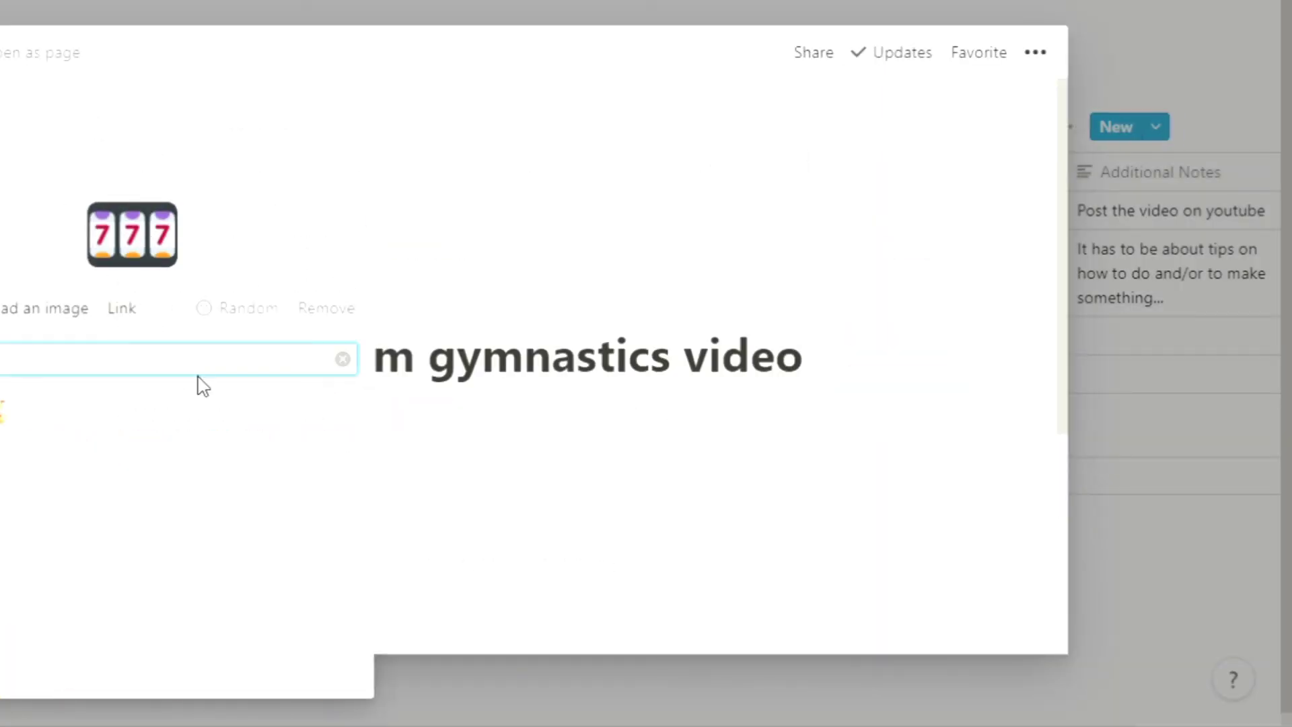
pyautogui.press('BackSpace')
pyautogui.press('BackSpace')
pyautogui.press('BackSpace')
pyautogui.write('sp')
pyautogui.press('BackSpace')
pyautogui.press('BackSpace')
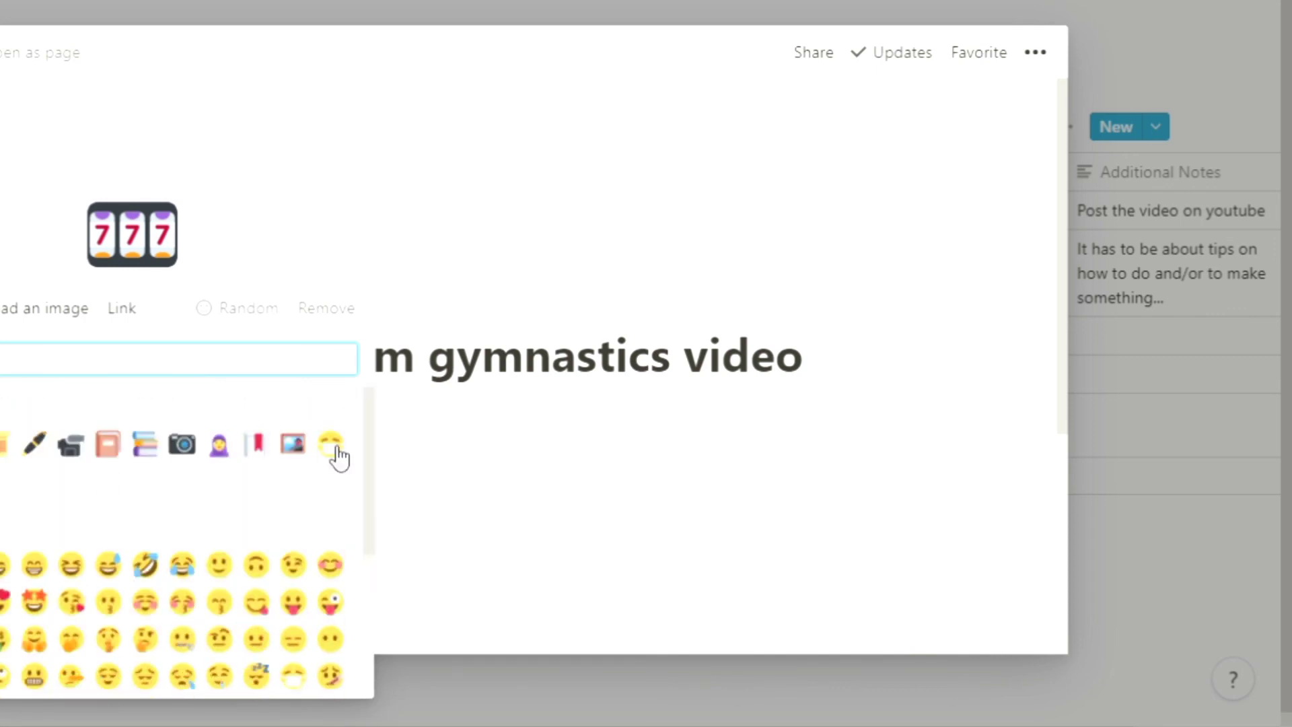
pyautogui.scroll(-10, 363, 572)
pyautogui.scroll(-10, 370, 619)
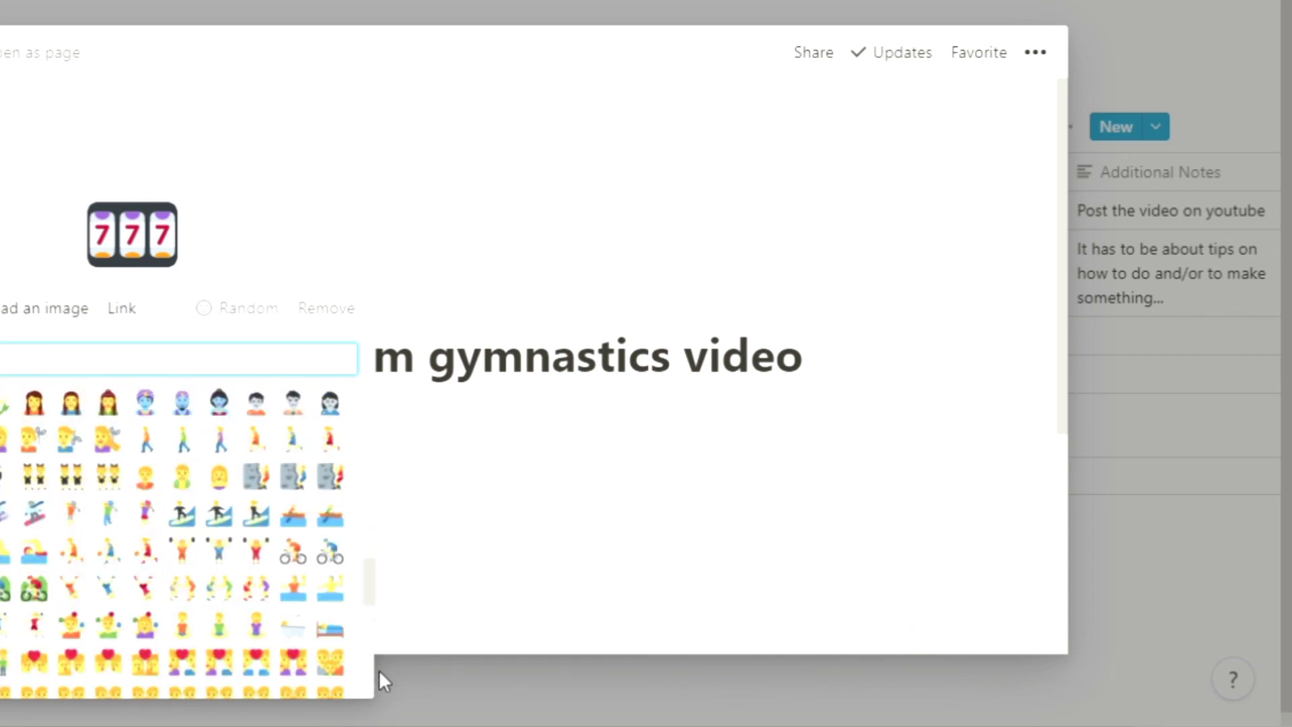